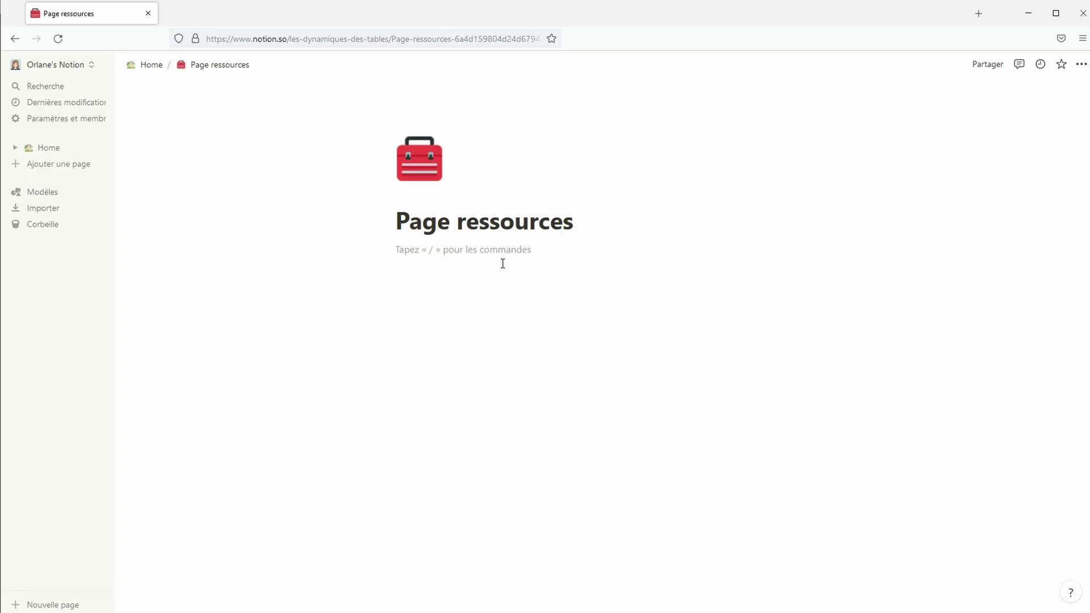
Add a new empty line below the Page ressources title
{"action": "key", "text": "Return"}
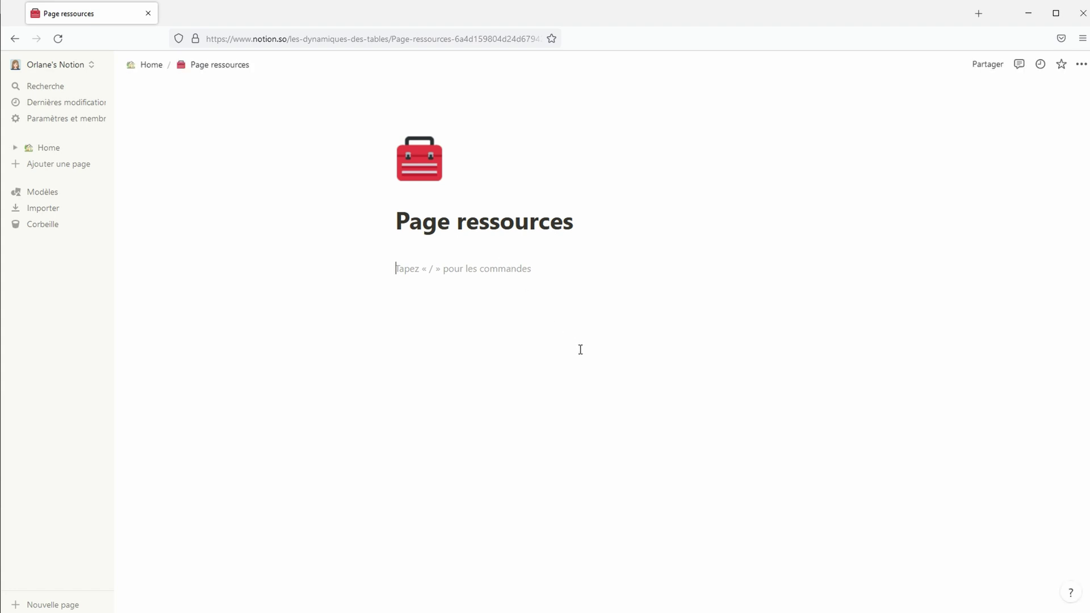
Create a blank sub-page titled AUJOURD'HUI and move its empty line into a right-hand column
{"action": "type", "text": "/page"}
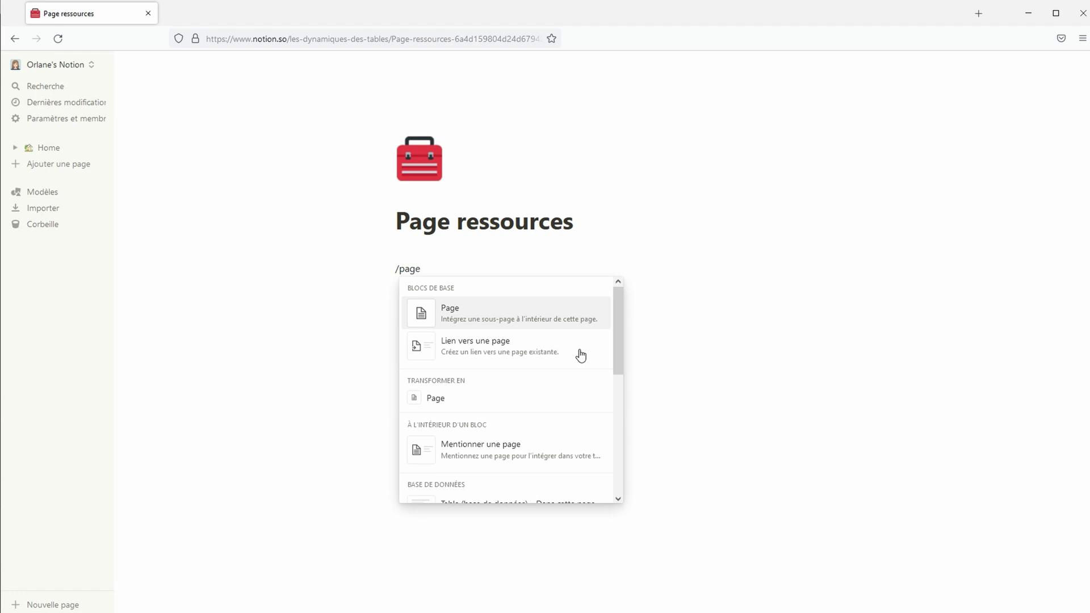
{"action": "key", "text": "Return"}
{"action": "type", "text": "AUJOURD'HUI"}
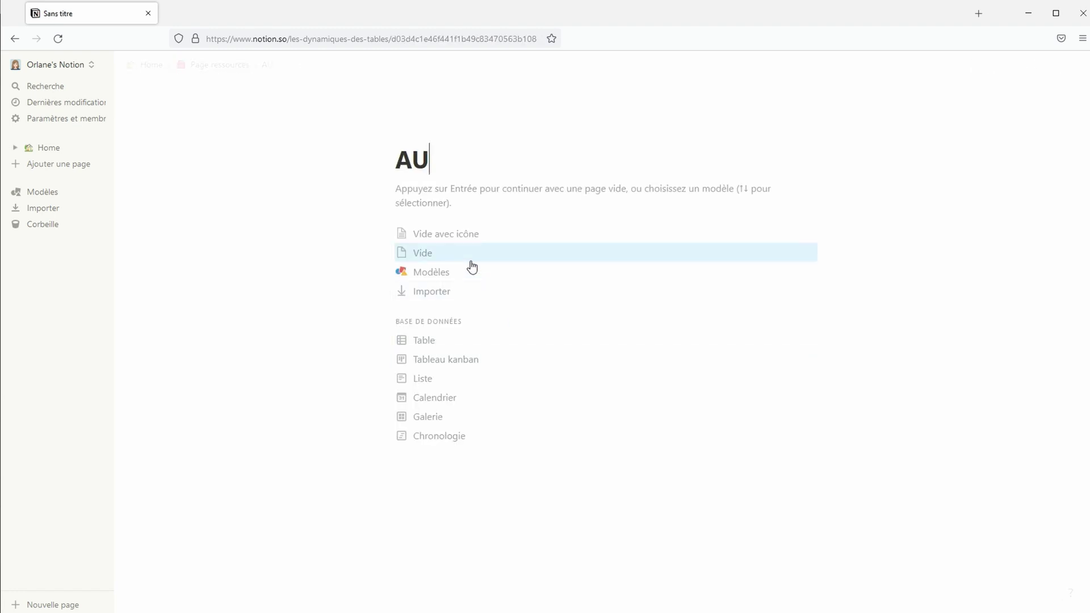
{"action": "left_click", "coordinate": [471, 260]}
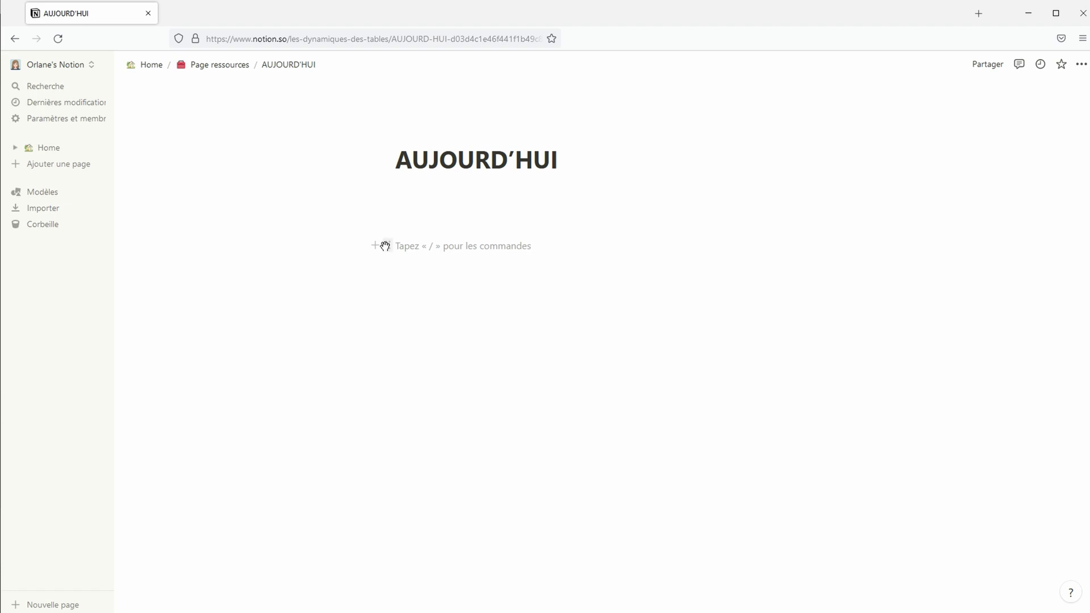
{"action": "left_click_drag", "start_coordinate": [387, 245], "coordinate": [846, 242]}
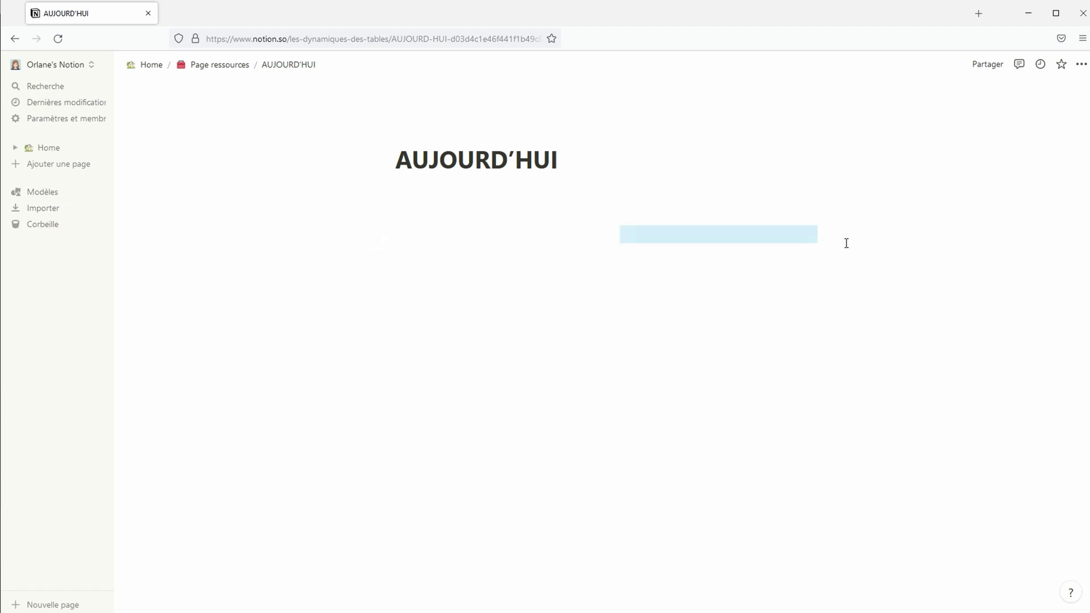
Switch the AUJOURD'HUI page to Pleine largeur (full width)
{"action": "left_click", "coordinate": [1081, 64]}
{"action": "left_click", "coordinate": [996, 166]}
{"action": "left_click", "coordinate": [742, 240]}
Insert a linked view of Base de données Habitudes and narrow its Habitudes, Ce mois and Cette semaine columns
{"action": "left_click", "coordinate": [737, 243]}
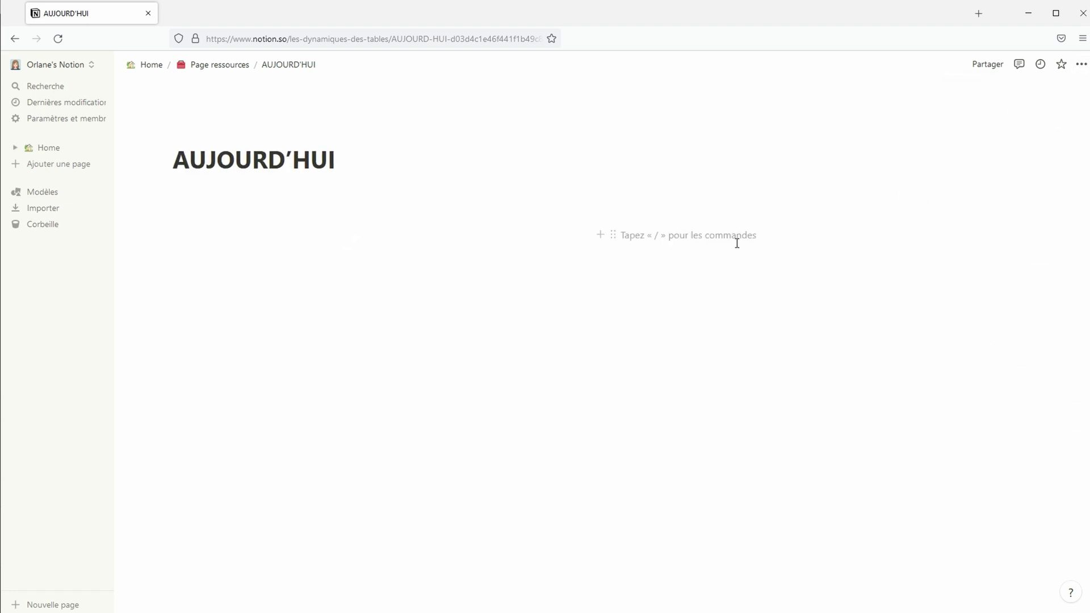
{"action": "type", "text": "/liée"}
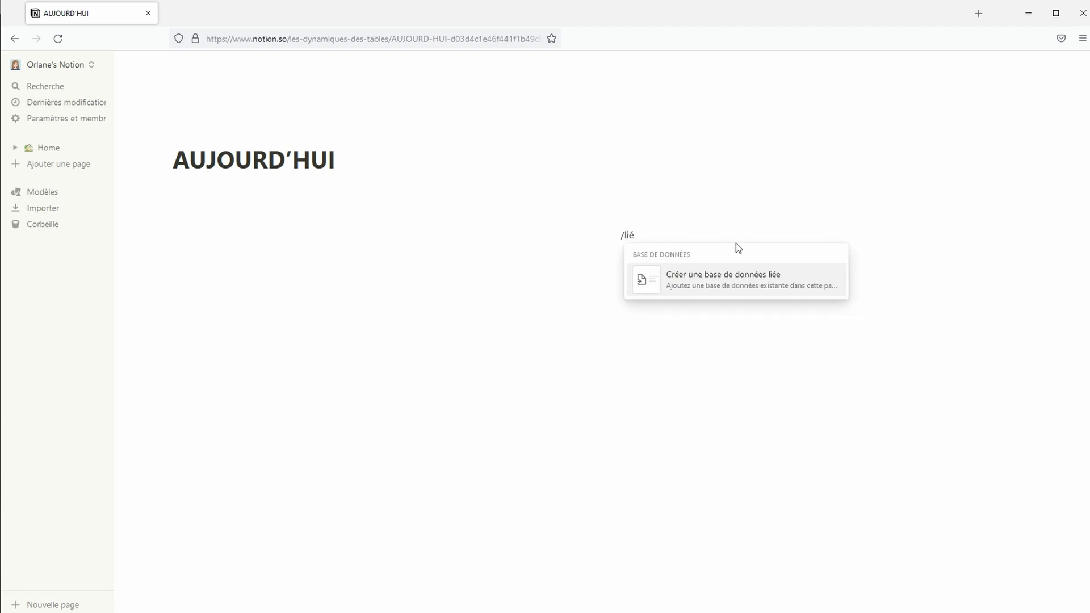
{"action": "left_click", "coordinate": [724, 289]}
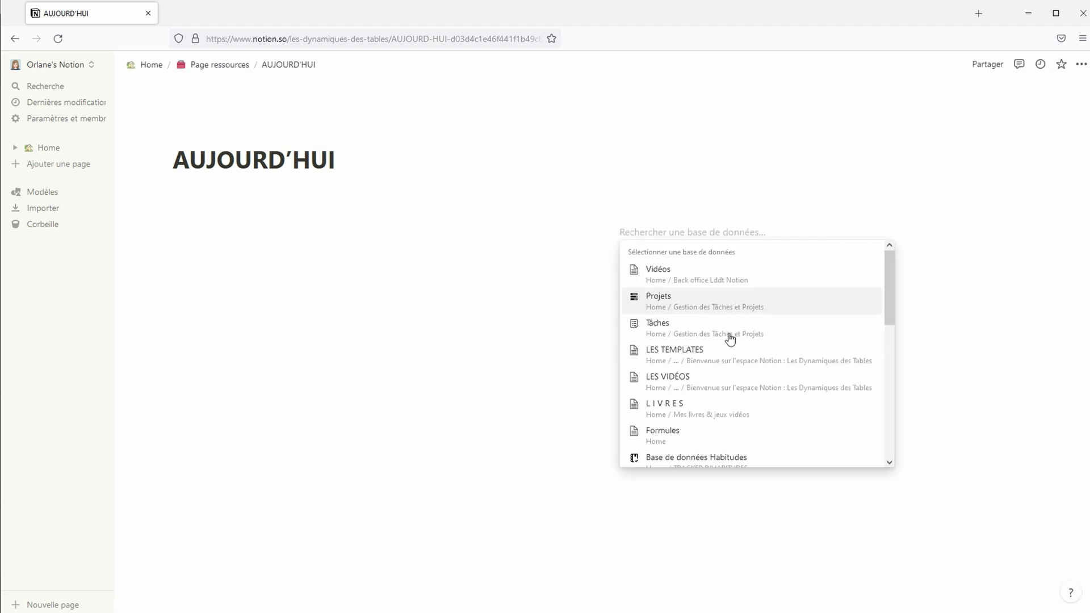
{"action": "left_click", "coordinate": [732, 459]}
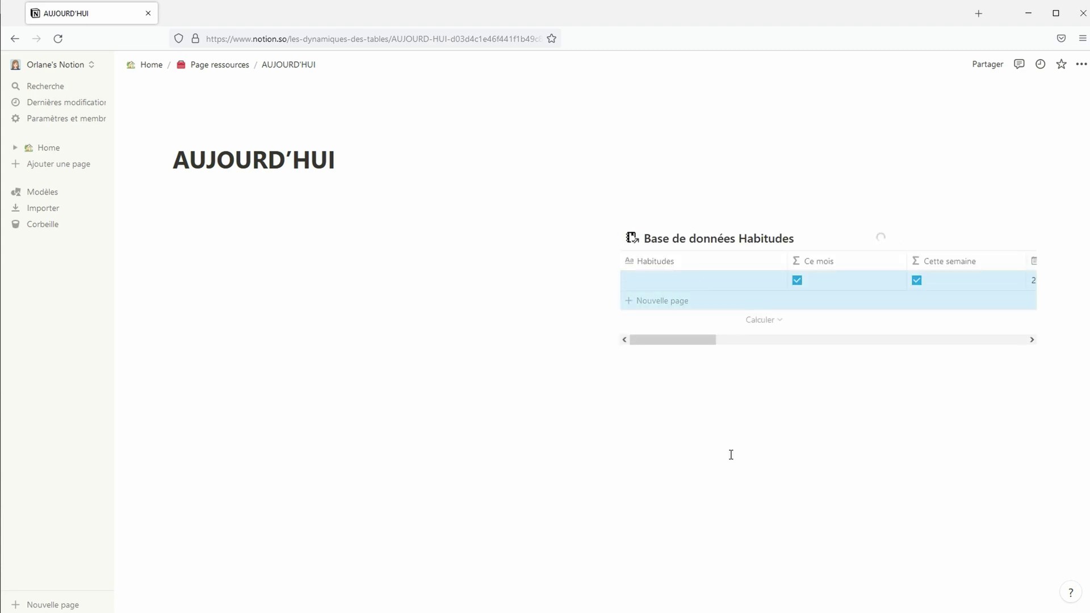
{"action": "left_click_drag", "start_coordinate": [590, 259], "coordinate": [360, 280]}
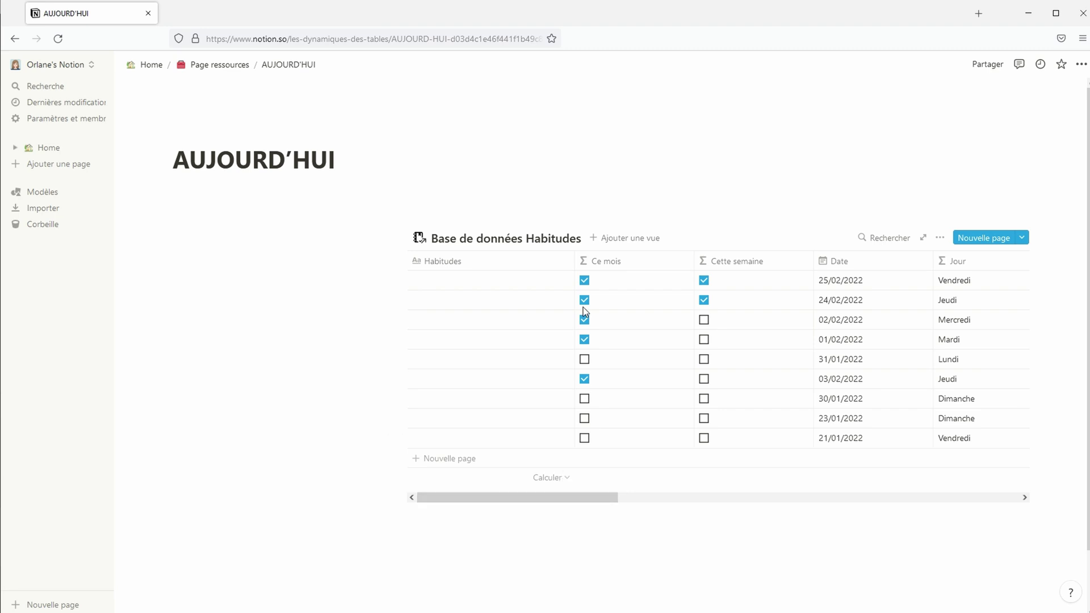
{"action": "left_click_drag", "start_coordinate": [574, 256], "coordinate": [571, 256]}
{"action": "left_click_drag", "start_coordinate": [486, 268], "coordinate": [469, 254]}
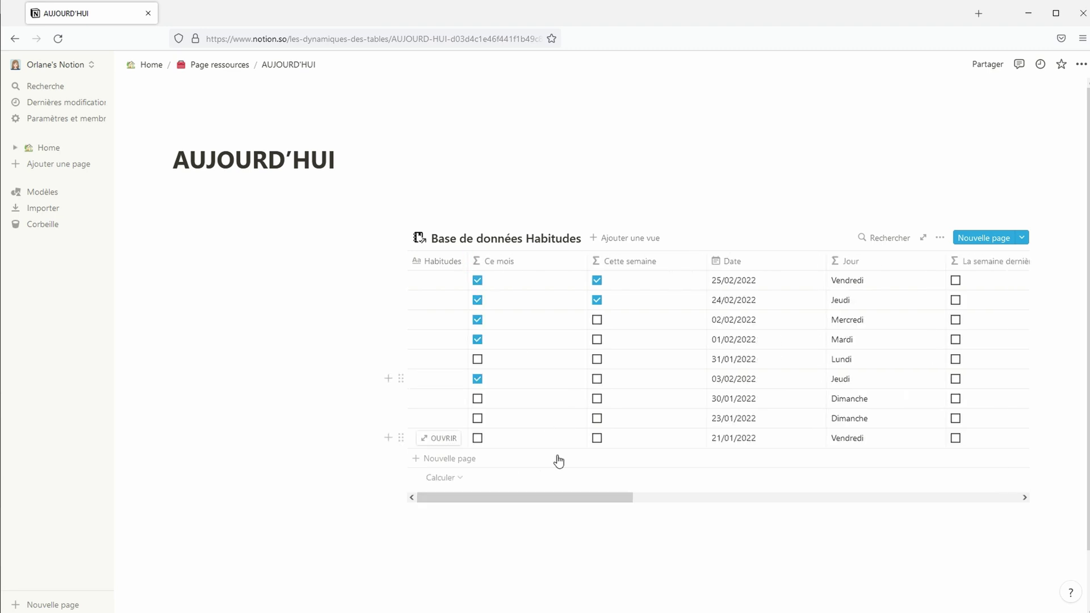
{"action": "left_click_drag", "start_coordinate": [585, 254], "coordinate": [536, 257]}
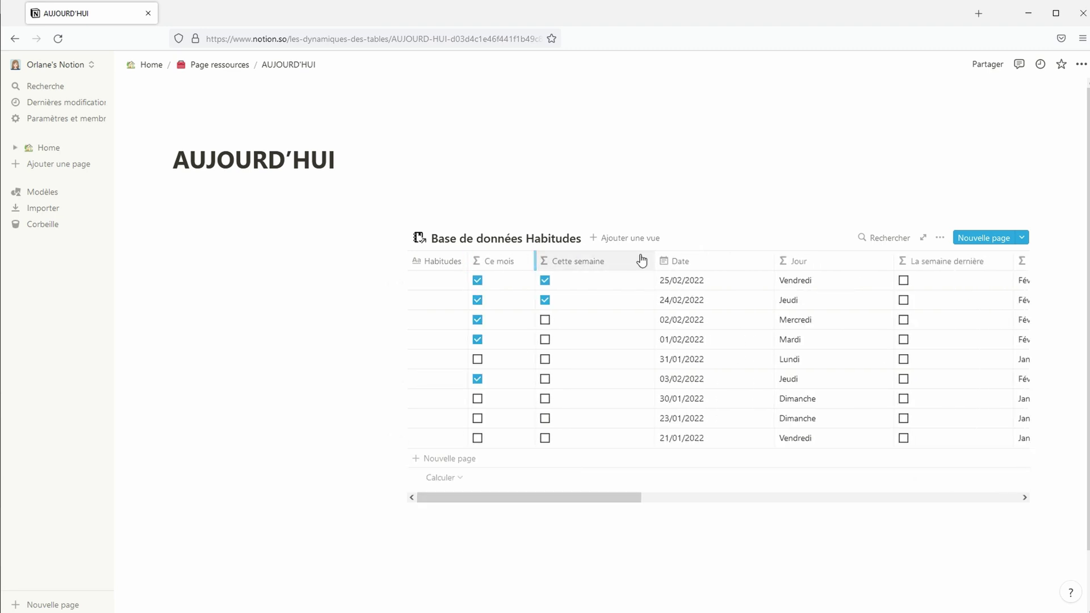
{"action": "left_click_drag", "start_coordinate": [656, 258], "coordinate": [616, 262]}
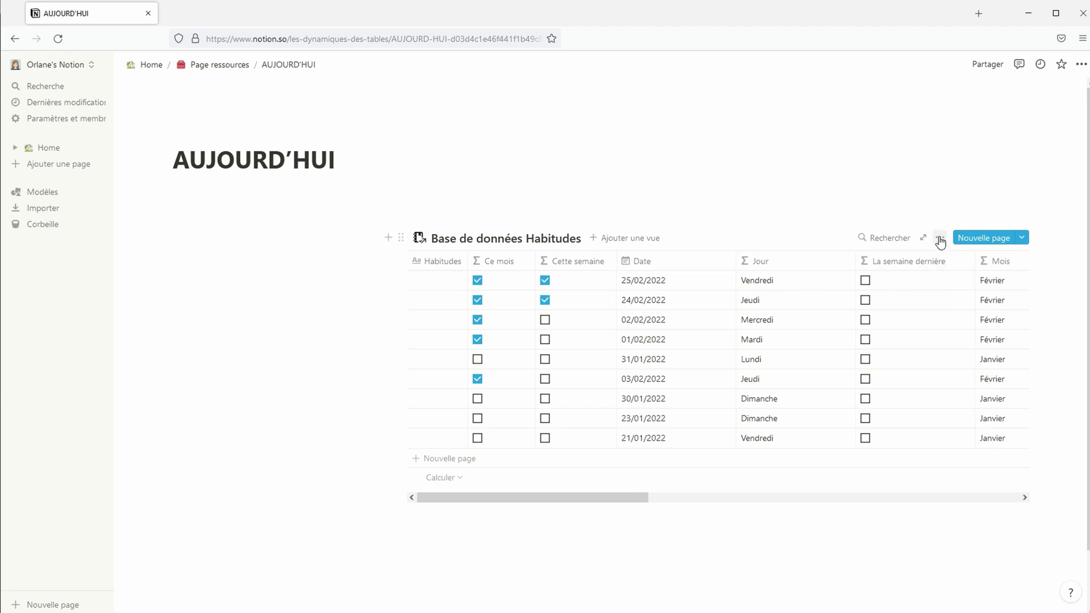
Filter the linked Habitudes table to rows where Date is Aujourd'hui
{"action": "left_click", "coordinate": [940, 240]}
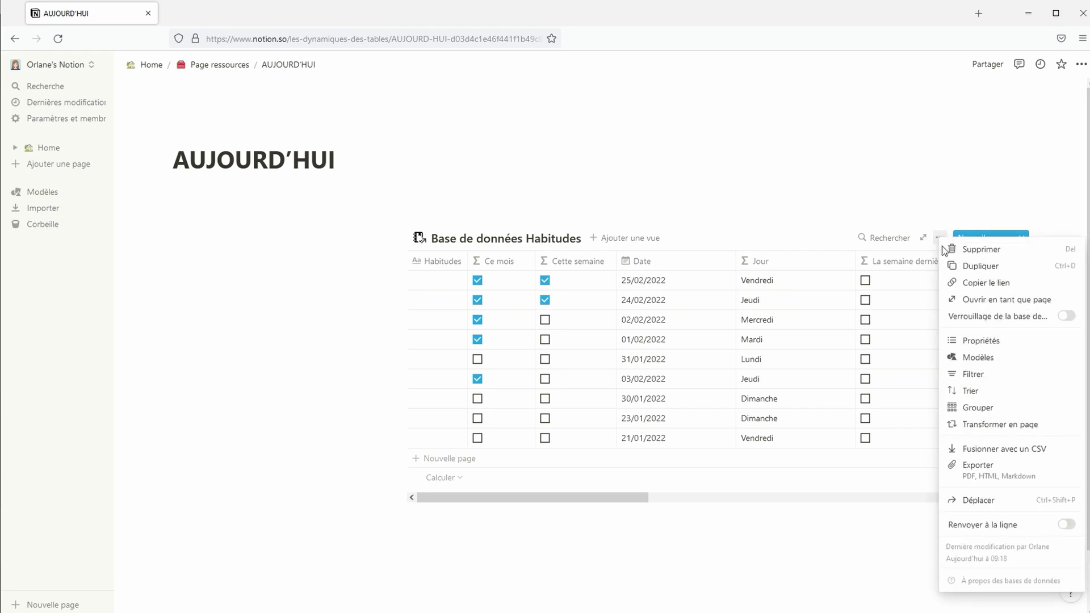
{"action": "left_click", "coordinate": [995, 380]}
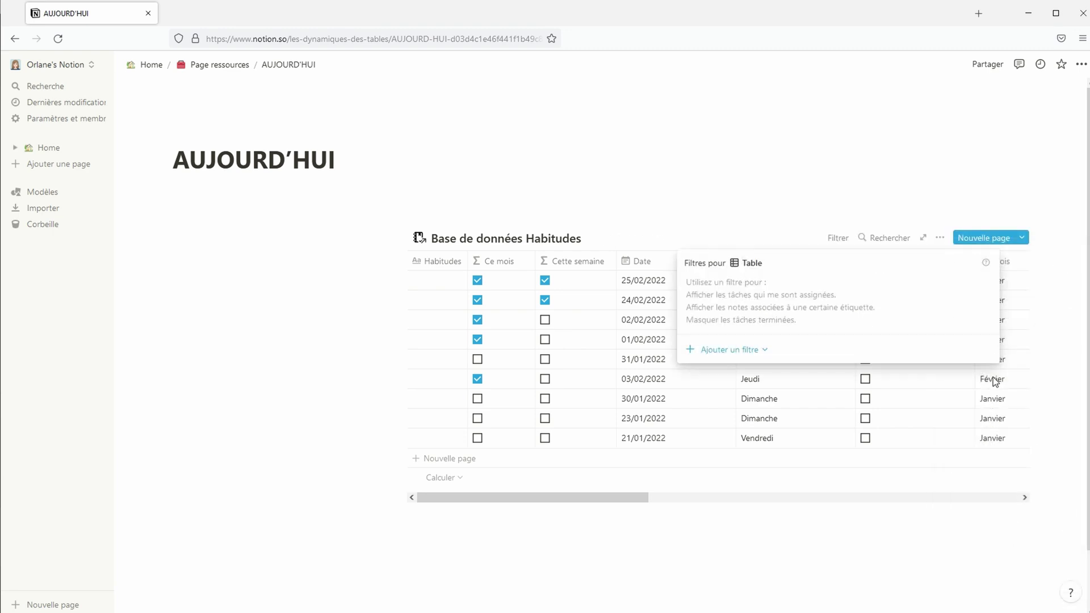
{"action": "left_click", "coordinate": [756, 350]}
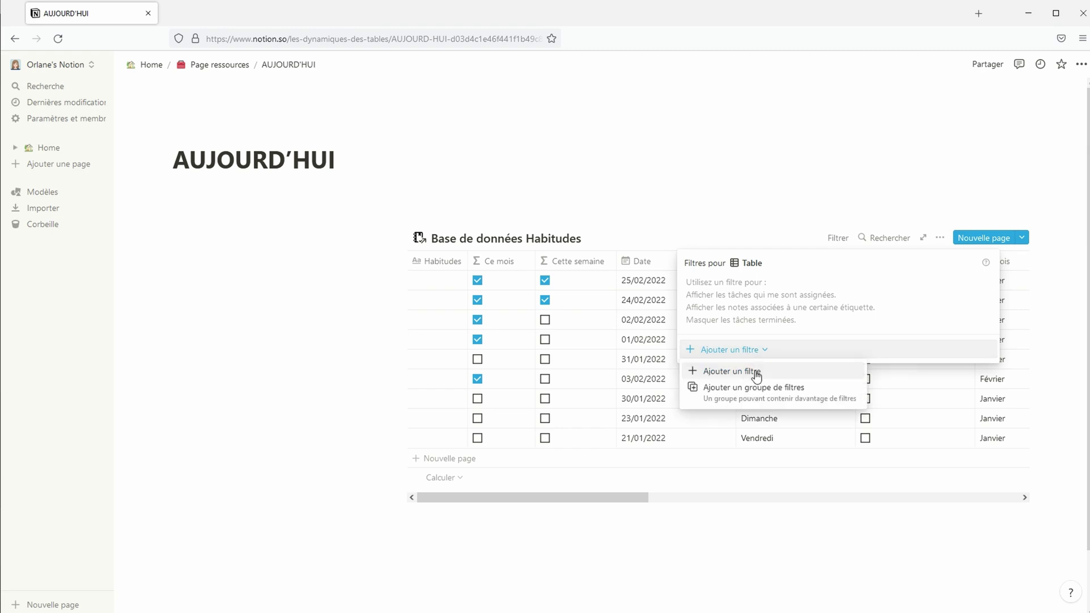
{"action": "left_click", "coordinate": [757, 373]}
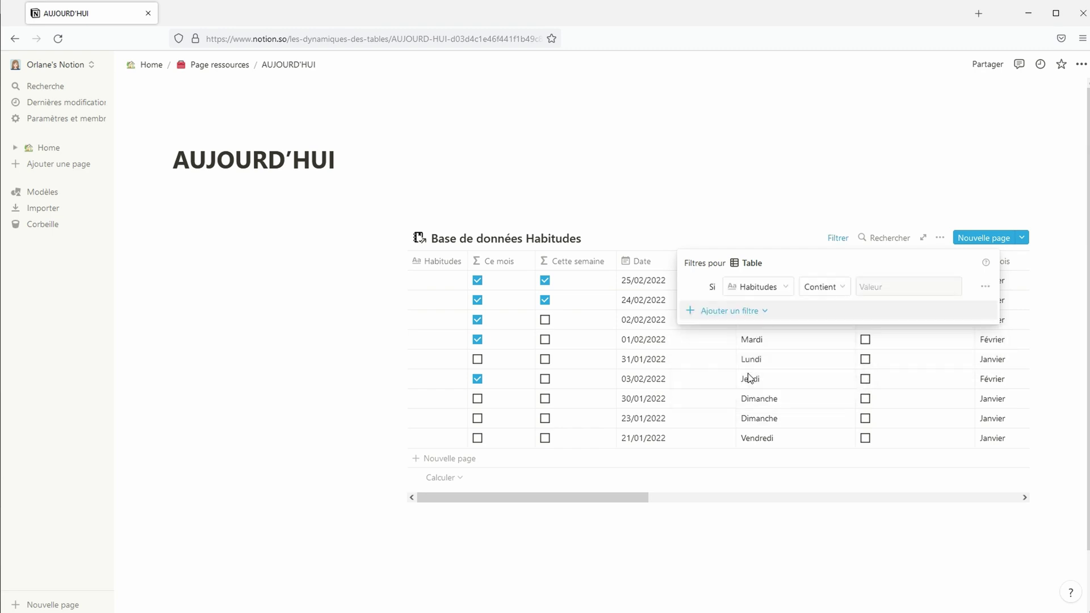
{"action": "left_click", "coordinate": [777, 290]}
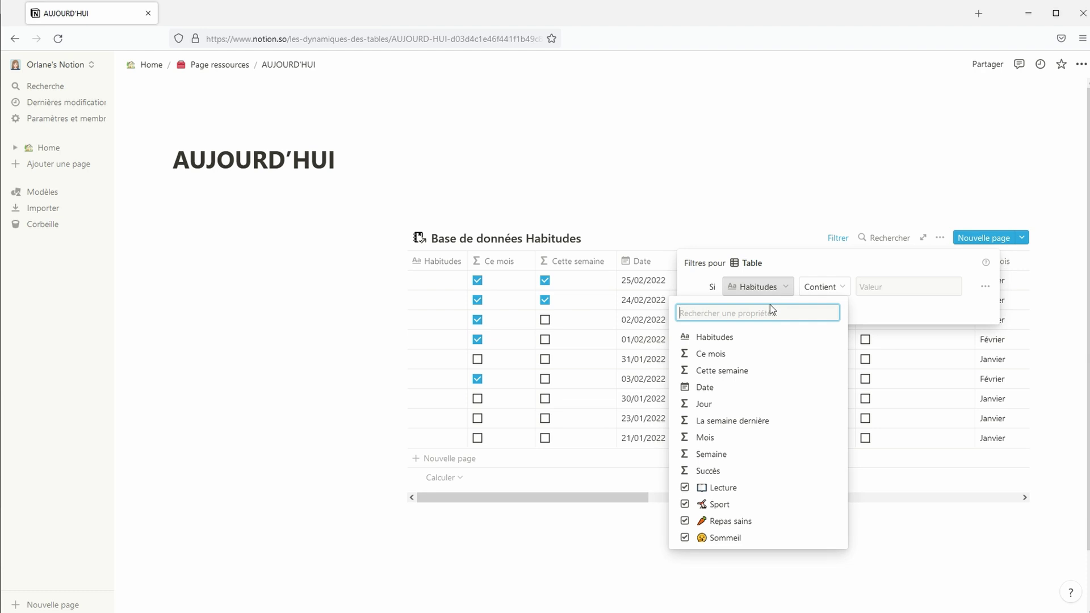
{"action": "left_click", "coordinate": [738, 388]}
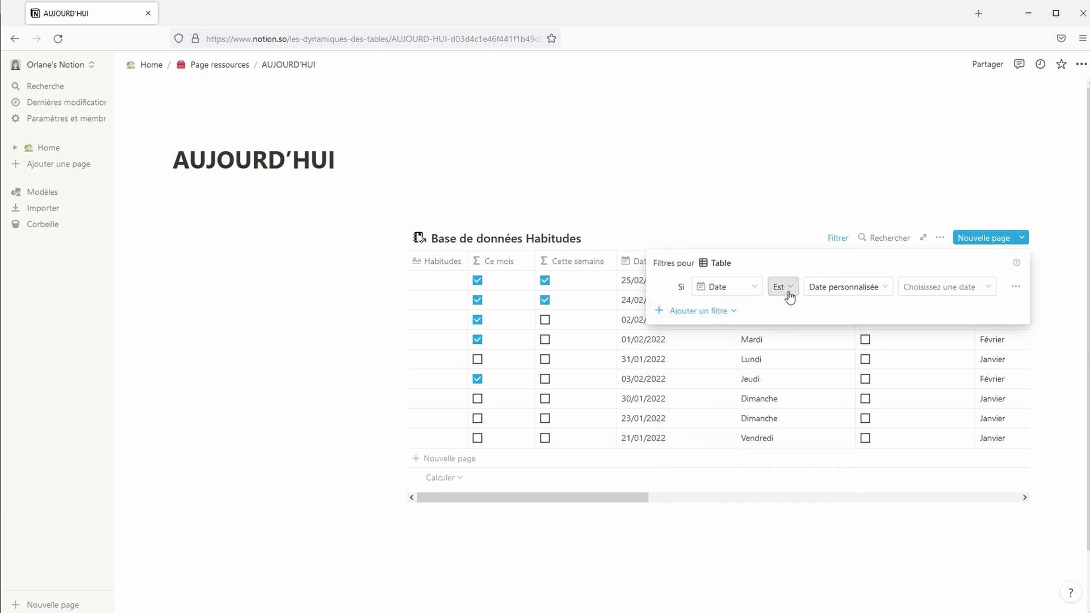
{"action": "left_click", "coordinate": [835, 292]}
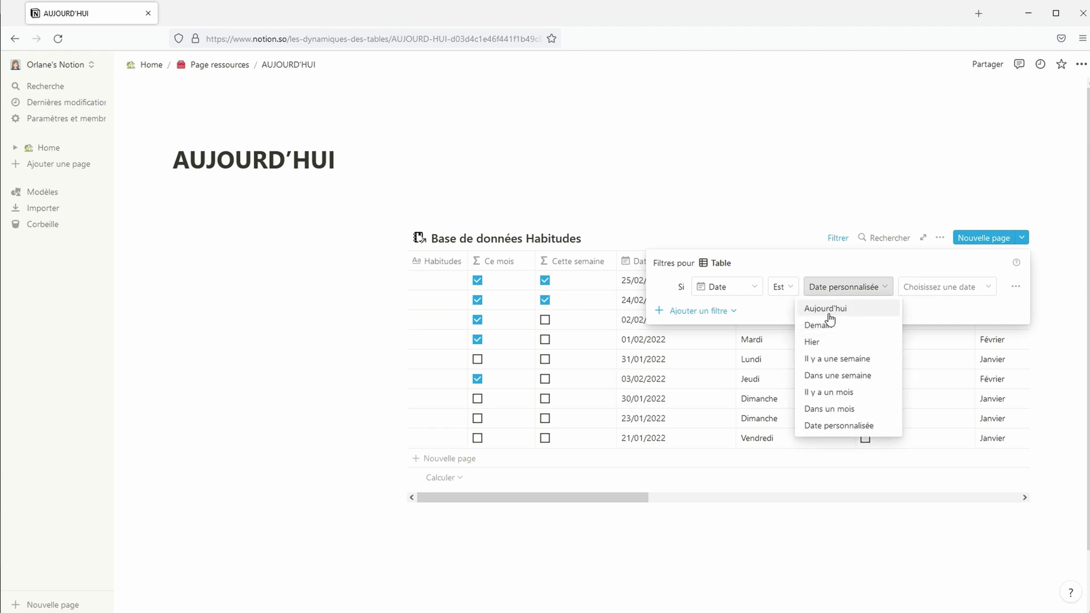
{"action": "left_click", "coordinate": [830, 315]}
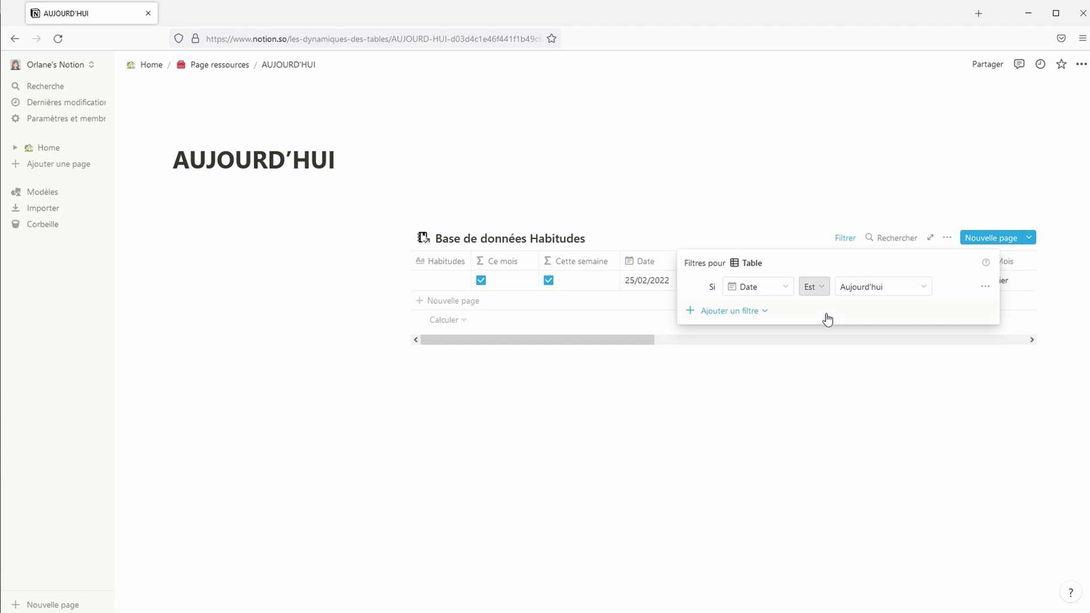
{"action": "left_click", "coordinate": [848, 410]}
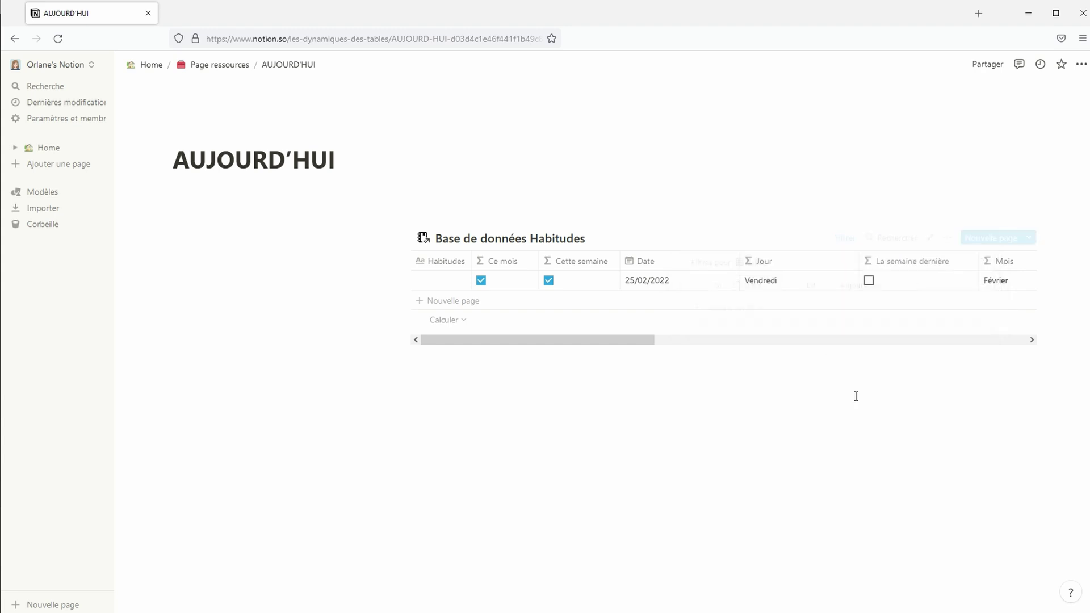
Hide the Ce mois, Cette semaine, La semaine dernière, Mois and Semaine columns
{"action": "left_click", "coordinate": [947, 237]}
{"action": "left_click", "coordinate": [972, 342]}
{"action": "left_click", "coordinate": [907, 348]}
{"action": "left_click", "coordinate": [907, 364]}
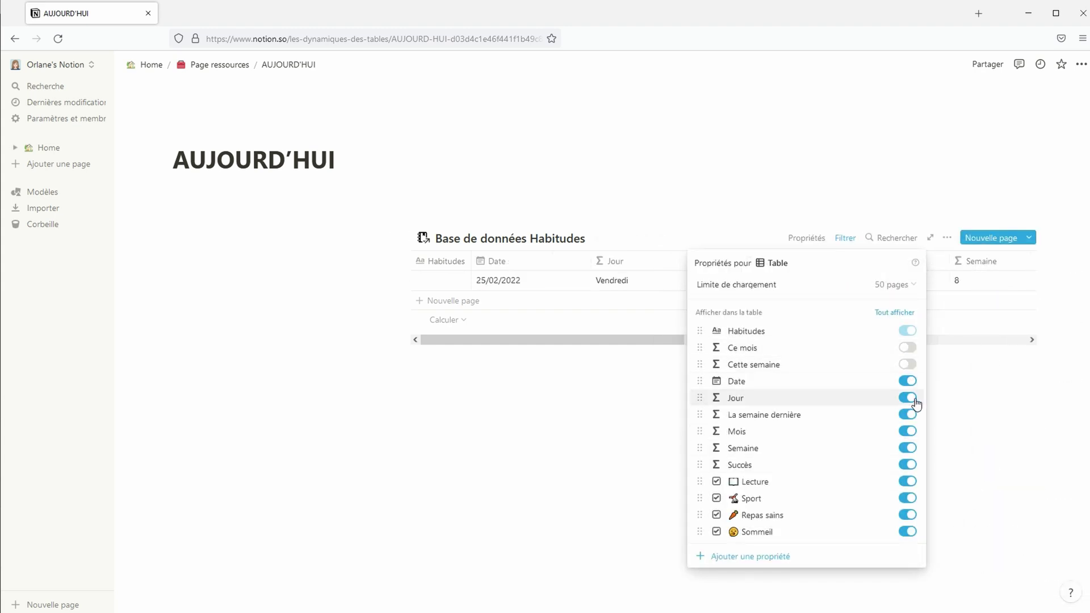
{"action": "left_click", "coordinate": [908, 415]}
{"action": "left_click", "coordinate": [909, 431]}
{"action": "left_click", "coordinate": [908, 448]}
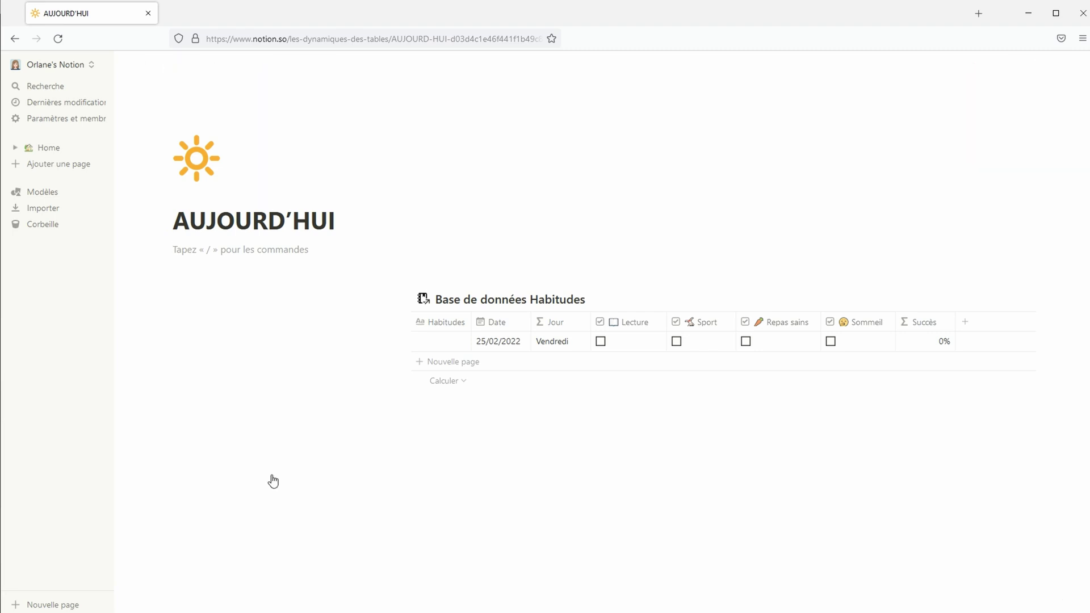
Create a sub-page with Heading 1 blocks AUJOURD'HUI, HIER, CETTE SEMAINE and LA SEMAINE DERNIÈRE
{"action": "type", "text": "/page"}
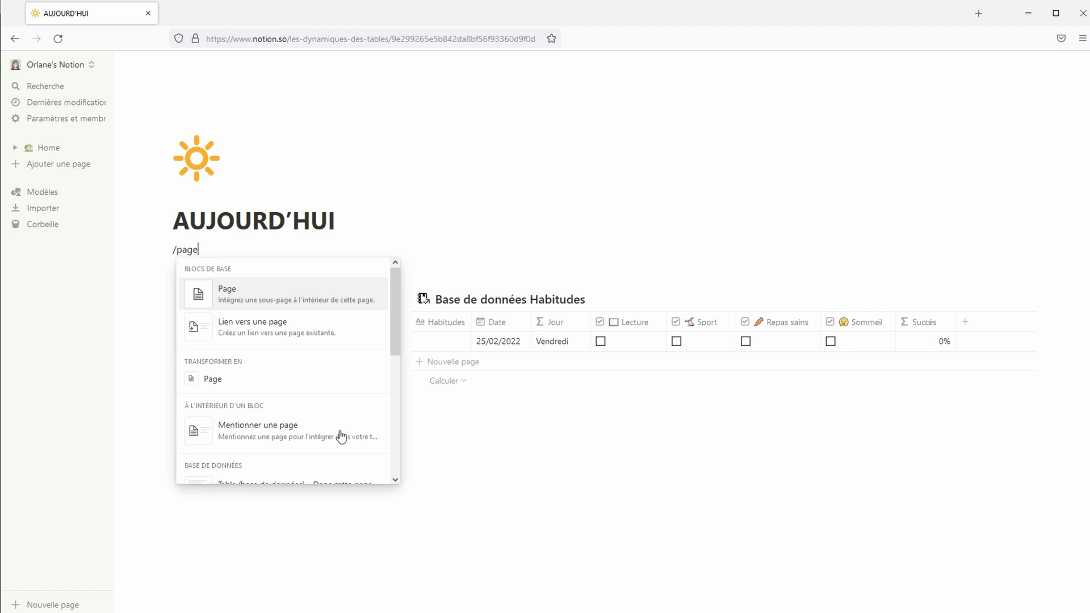
{"action": "left_click", "coordinate": [288, 302]}
{"action": "type", "text": "# "}
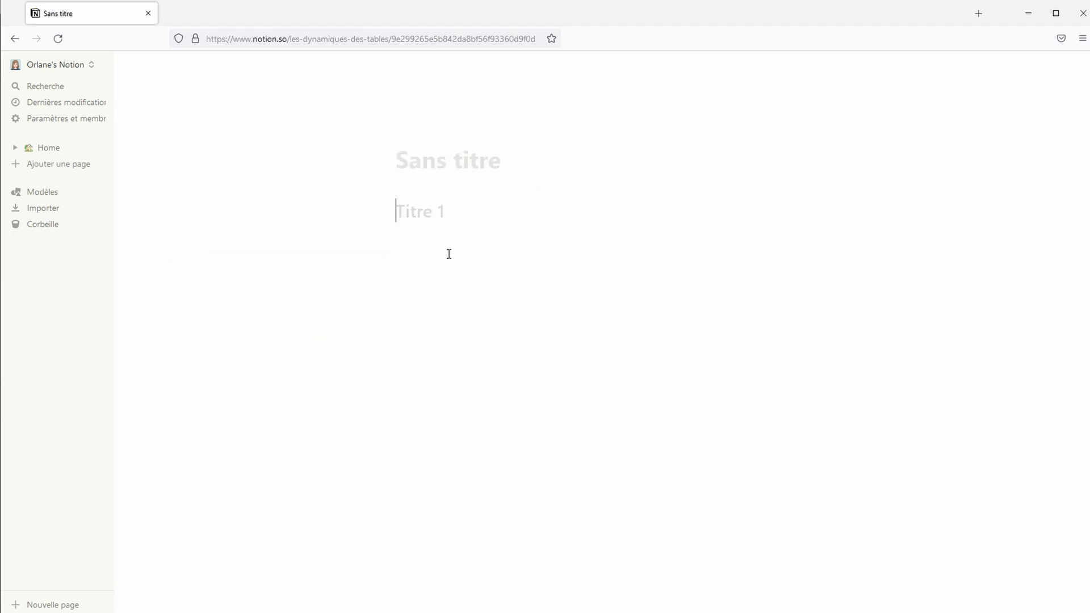
{"action": "type", "text": "AUJOURD'HUI"}
{"action": "key", "text": "Return"}
{"action": "type", "text": "# "}
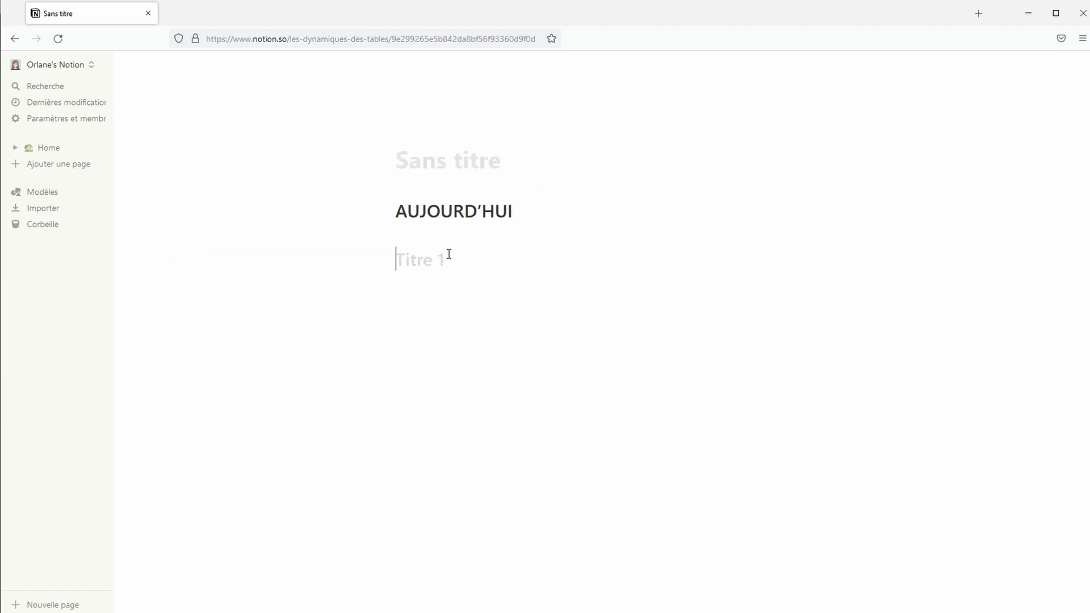
{"action": "type", "text": "HIER"}
{"action": "key", "text": "Return"}
{"action": "type", "text": "# CETTE SEMAINE"}
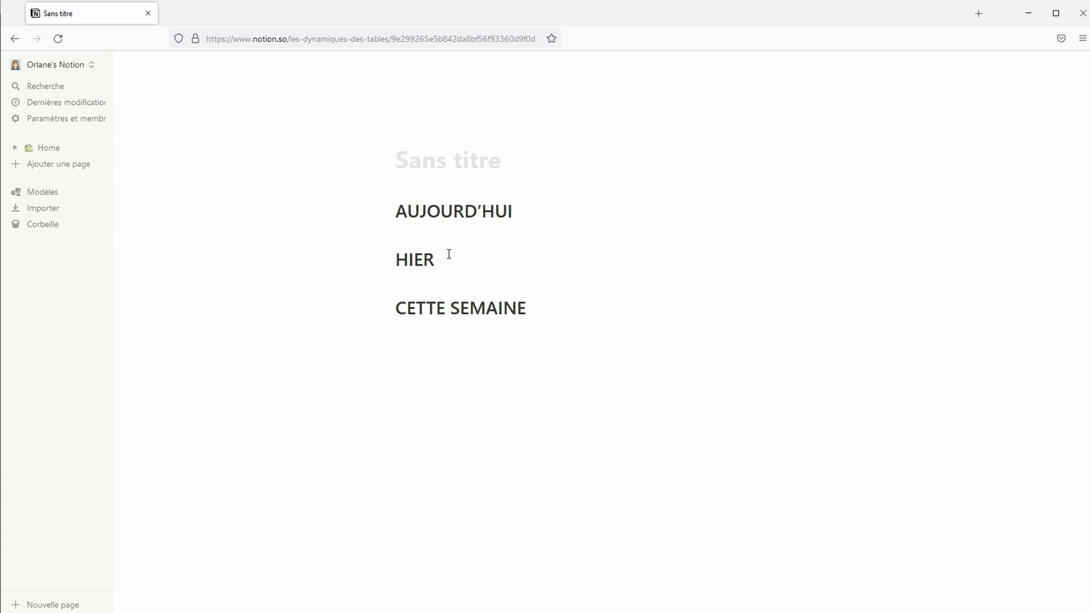
{"action": "key", "text": "Return"}
{"action": "type", "text": "# "}
{"action": "type", "text": "LA SEMAINE DERNIÈRE"}
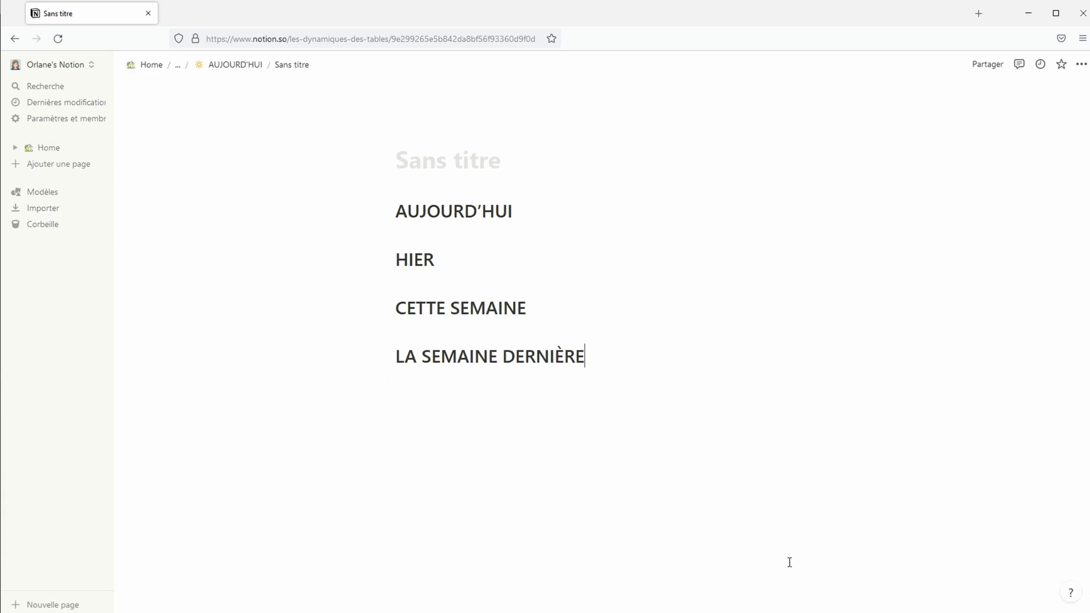
Give all four headings a blue background
{"action": "left_click_drag", "start_coordinate": [307, 204], "coordinate": [519, 366]}
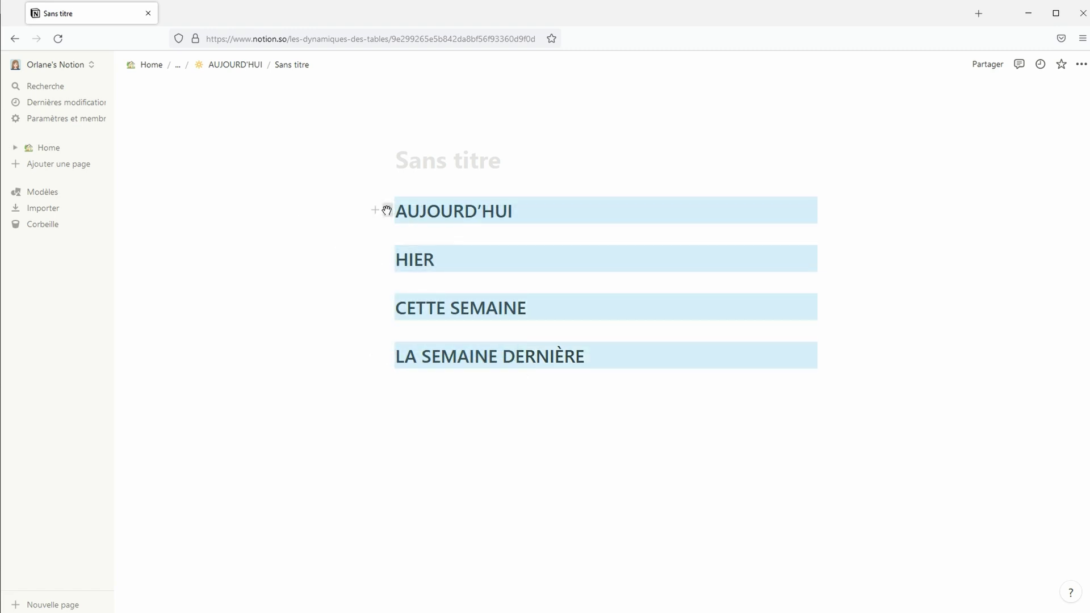
{"action": "left_click", "coordinate": [387, 211]}
{"action": "mouse_move", "coordinate": [357, 268]}
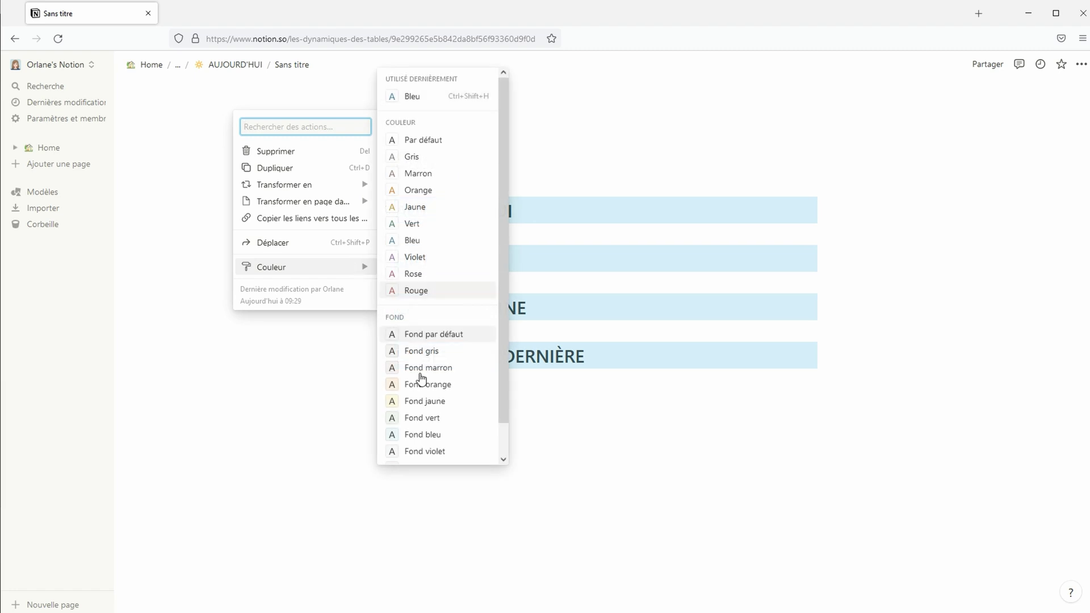
{"action": "left_click", "coordinate": [434, 433]}
Make the text of all four headings blue
{"action": "left_click_drag", "start_coordinate": [513, 212], "coordinate": [374, 210]}
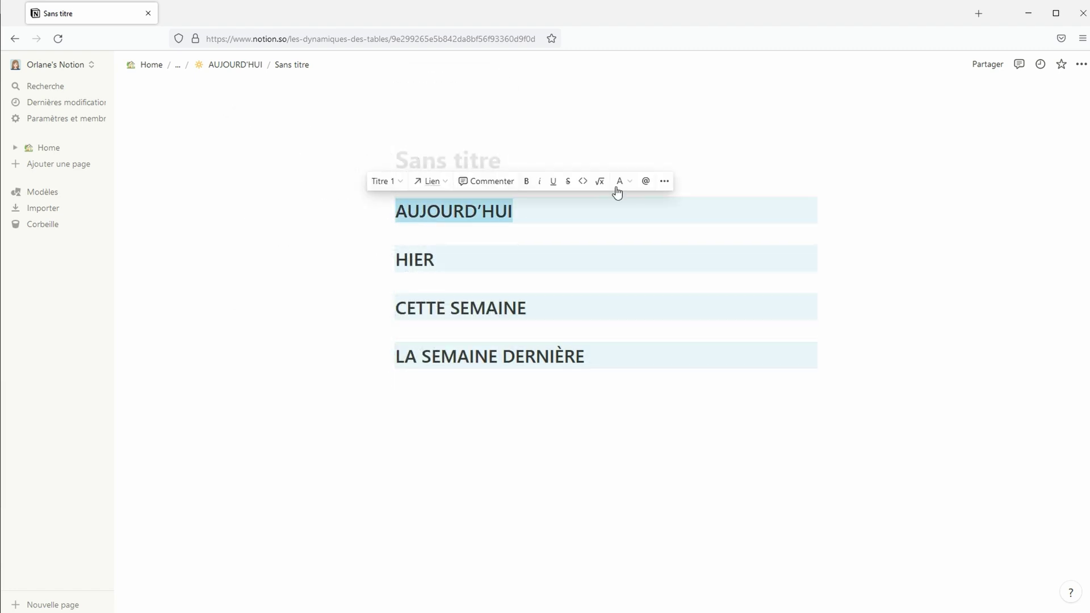
{"action": "left_click", "coordinate": [620, 181]}
{"action": "left_click", "coordinate": [621, 360]}
{"action": "left_click_drag", "start_coordinate": [435, 259], "coordinate": [396, 260]}
{"action": "key", "text": "ctrl+shift+h"}
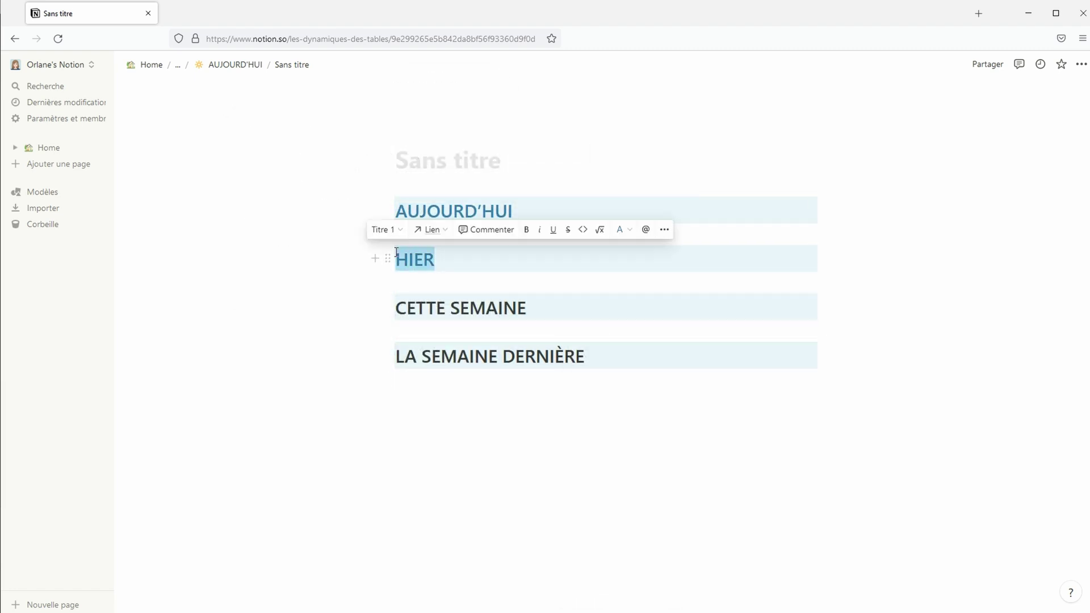
{"action": "left_click_drag", "start_coordinate": [526, 308], "coordinate": [398, 302]}
{"action": "key", "text": "ctrl+shift+h"}
{"action": "left_click_drag", "start_coordinate": [585, 356], "coordinate": [396, 356]}
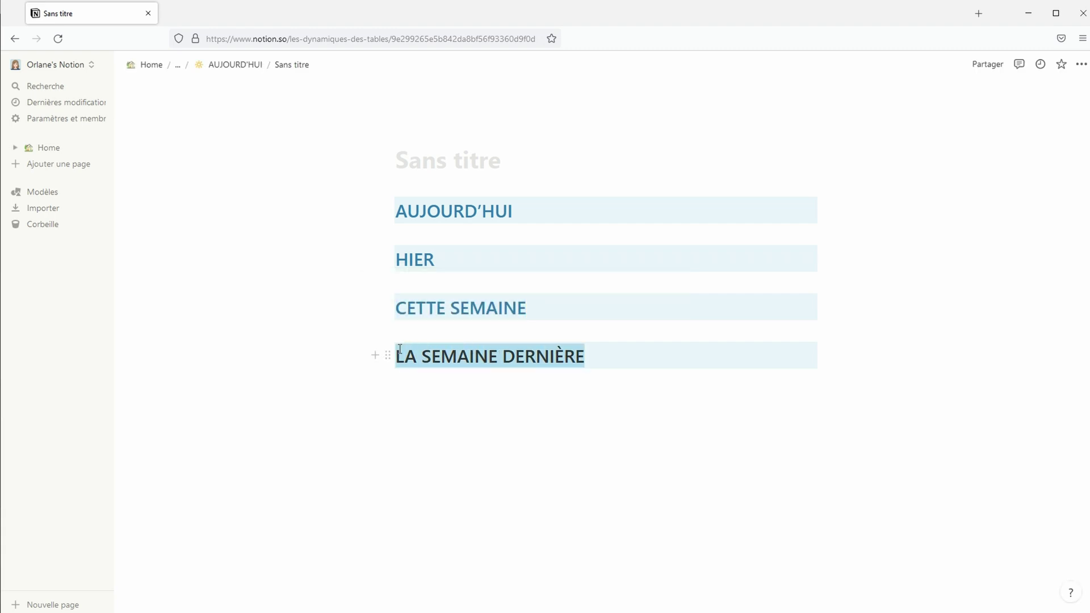
{"action": "key", "text": "ctrl+shift+h"}
{"action": "key", "text": "Down"}
Arrange the four headings into side-by-side columns and return to the AUJOURD'HUI page
{"action": "left_click_drag", "start_coordinate": [388, 259], "coordinate": [840, 215]}
{"action": "left_click_drag", "start_coordinate": [388, 272], "coordinate": [829, 227]}
{"action": "left_click_drag", "start_coordinate": [388, 296], "coordinate": [826, 226]}
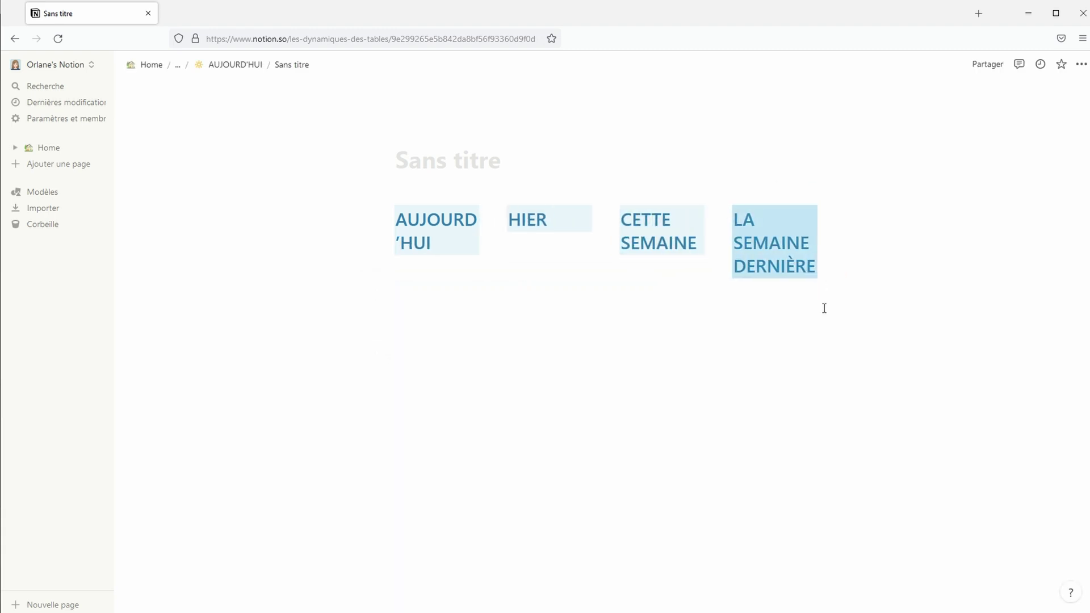
{"action": "left_click", "coordinate": [245, 66]}
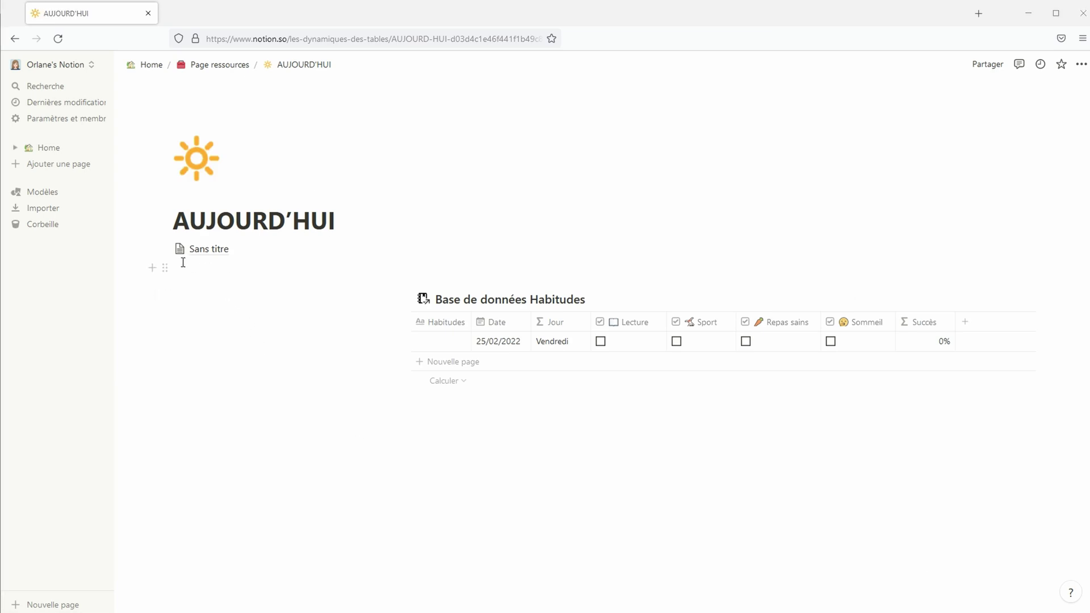
Turn the sub-page link into text so the headings show inline, and outdent the empty line below
{"action": "left_click", "coordinate": [163, 250]}
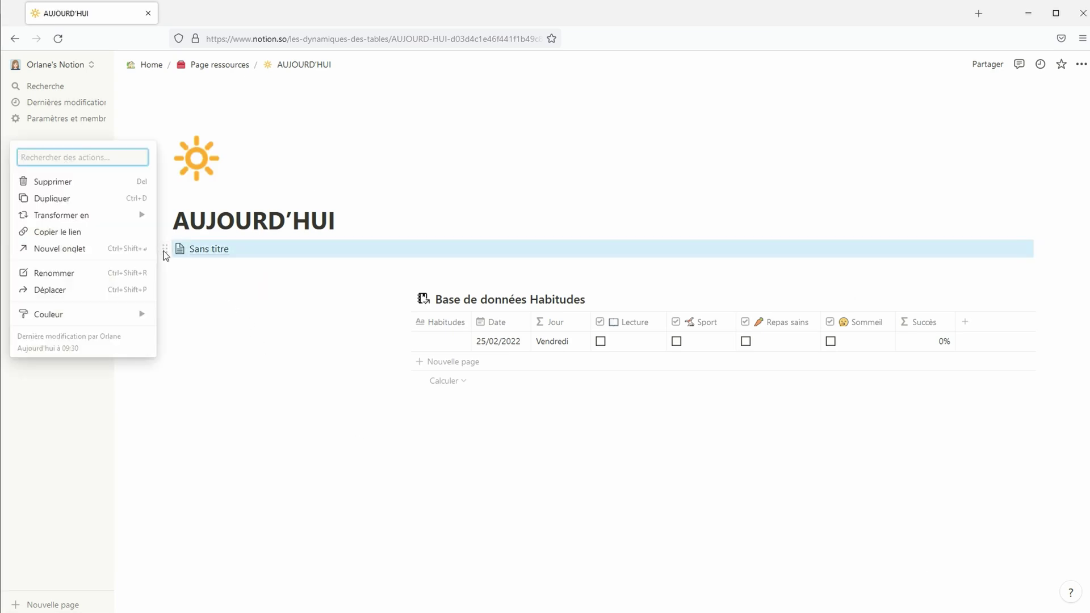
{"action": "mouse_move", "coordinate": [123, 220]}
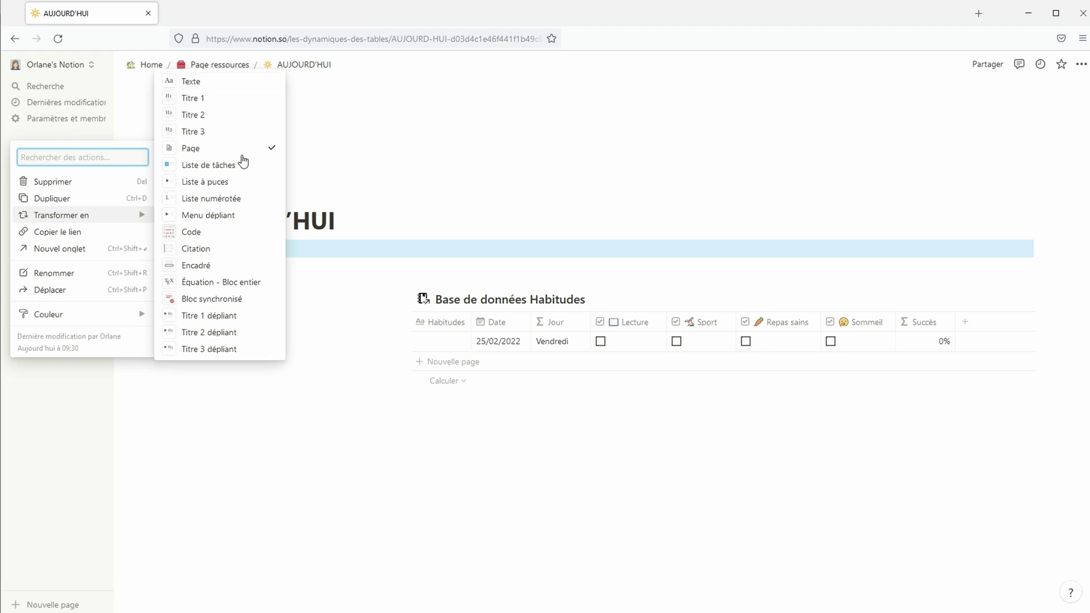
{"action": "left_click", "coordinate": [229, 83]}
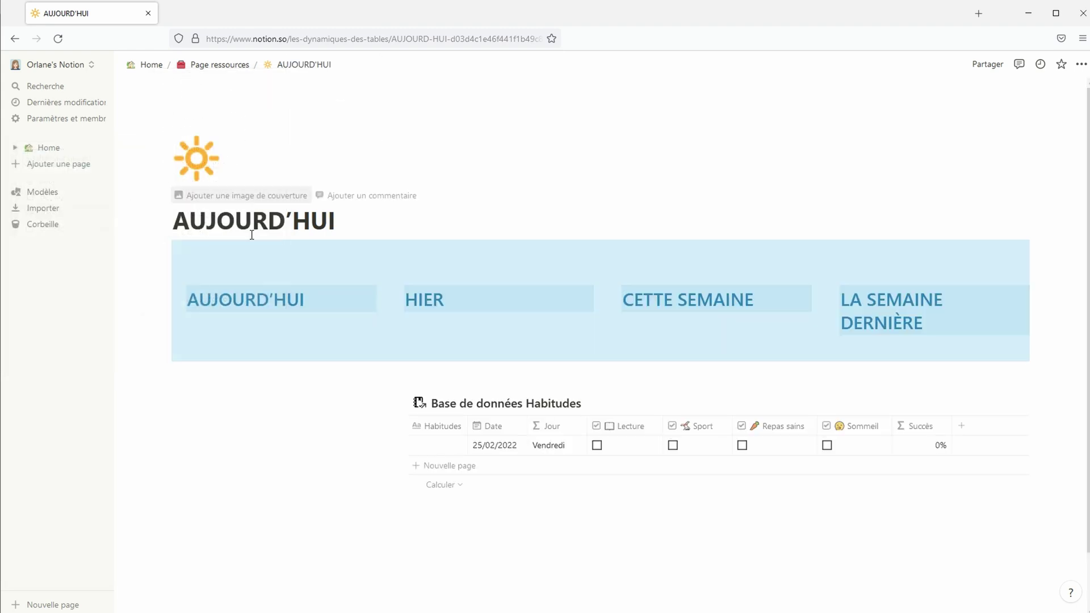
{"action": "left_click", "coordinate": [205, 356]}
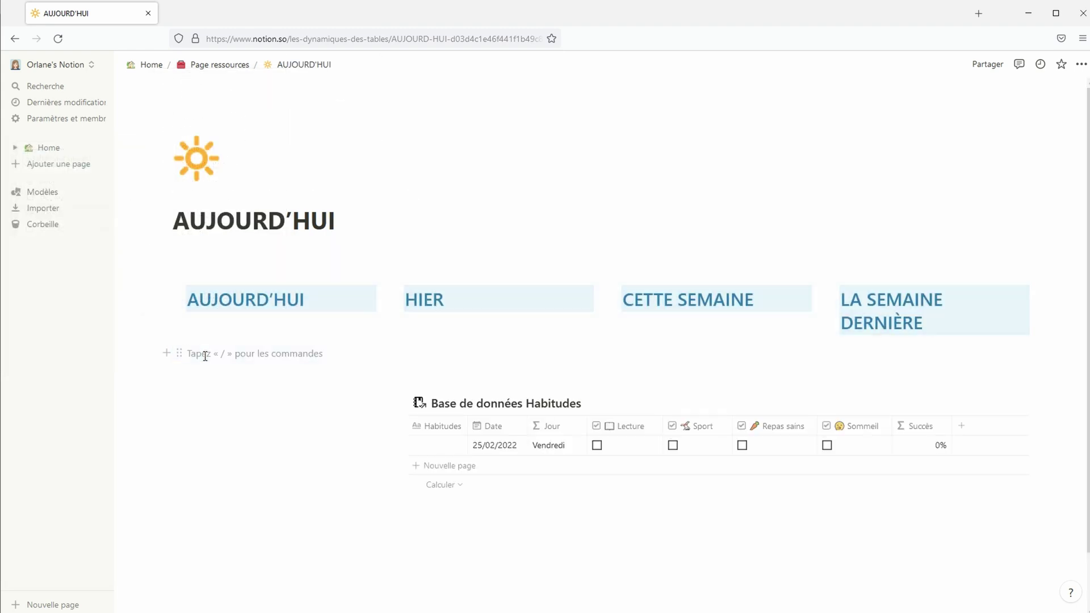
{"action": "key", "text": "BackSpace"}
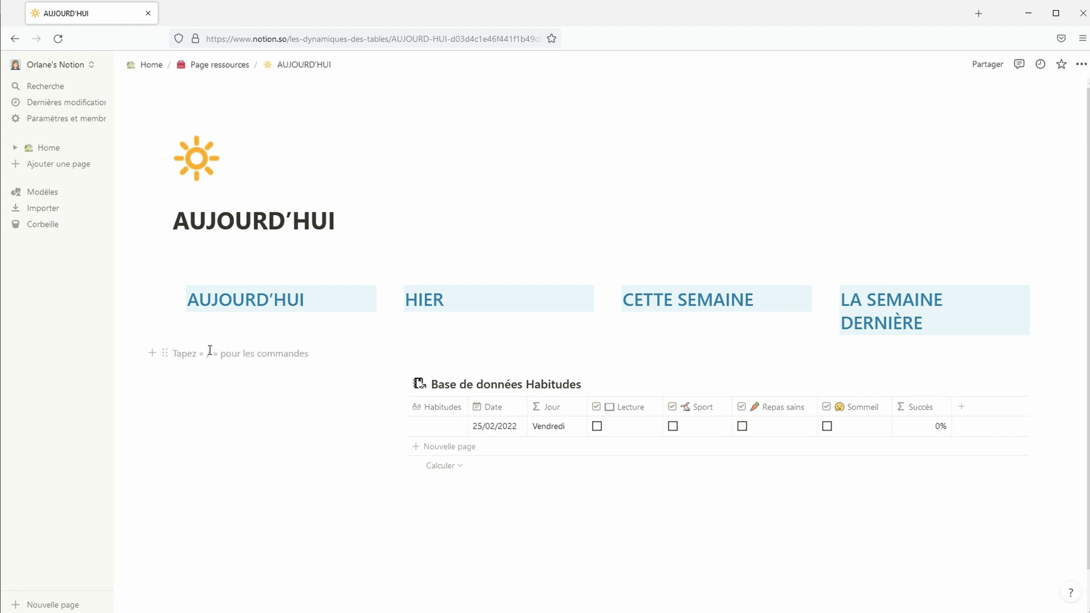
Insert a synced block, move the four heading columns into it and delete its empty lines
{"action": "type", "text": "/sync"}
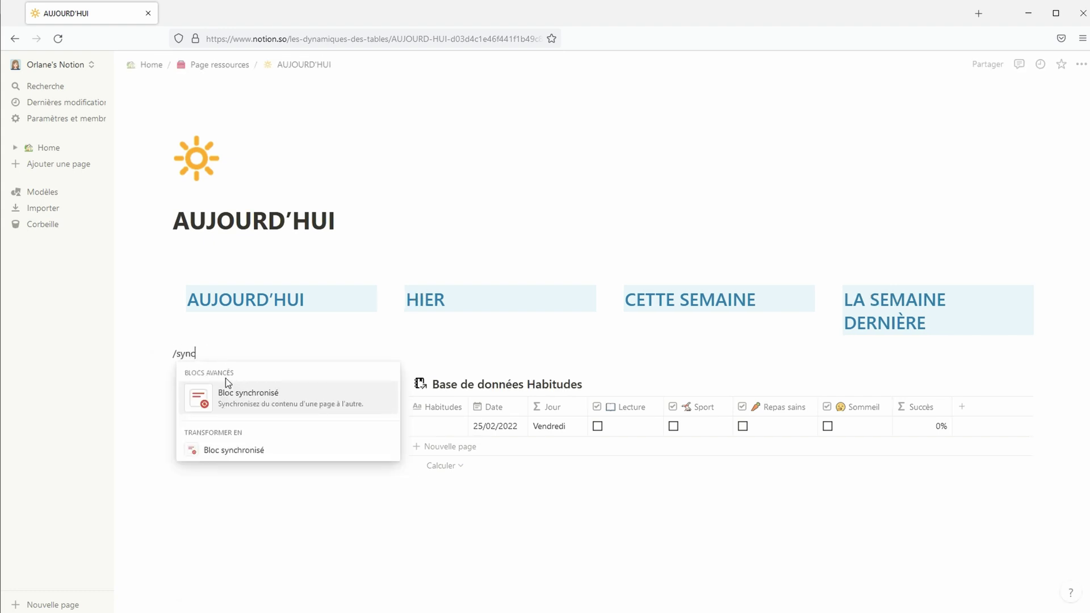
{"action": "left_click", "coordinate": [230, 403]}
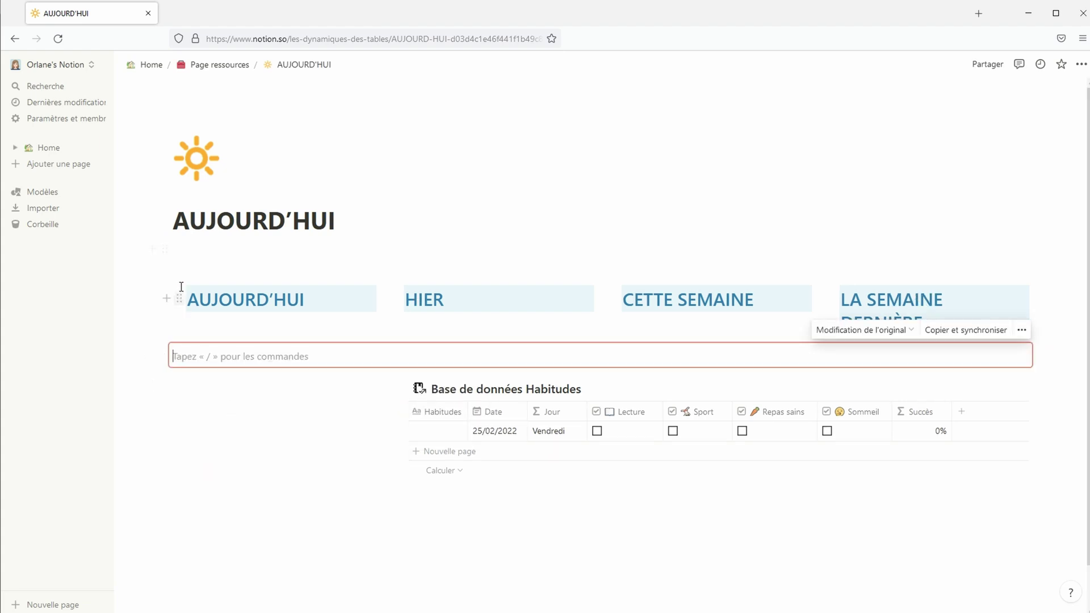
{"action": "left_click_drag", "start_coordinate": [154, 249], "coordinate": [192, 346]}
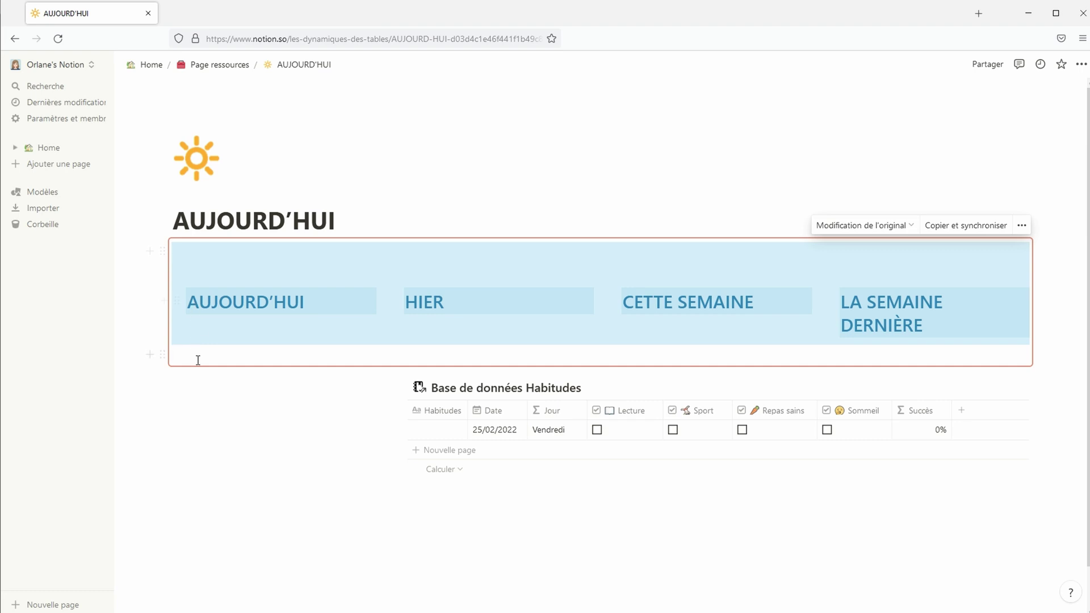
{"action": "left_click", "coordinate": [198, 358]}
{"action": "key", "text": "BackSpace"}
{"action": "left_click", "coordinate": [204, 259]}
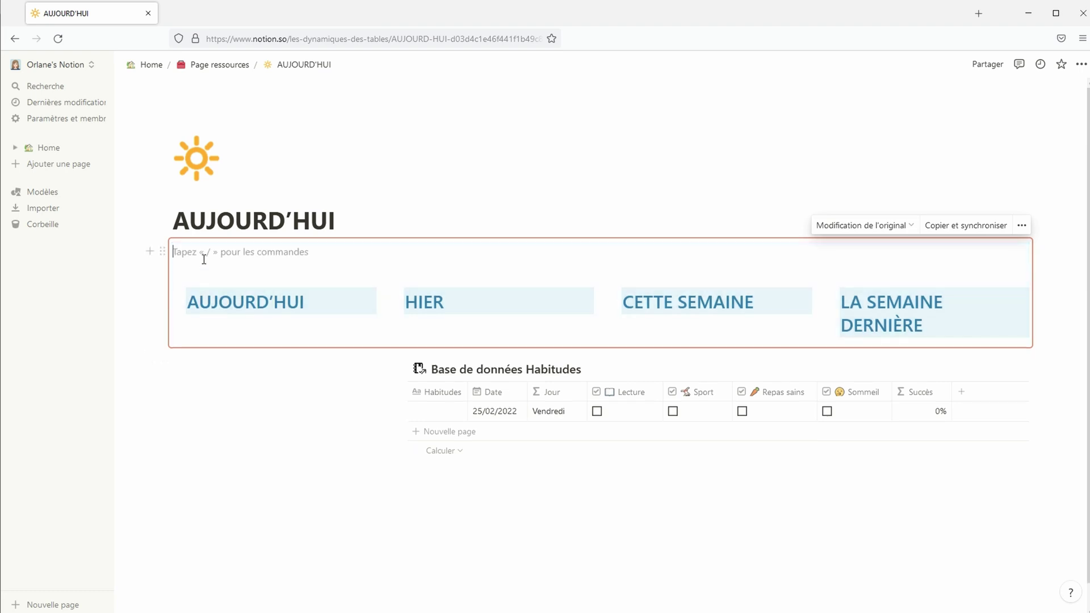
{"action": "key", "text": "BackSpace"}
{"action": "key", "text": "BackSpace"}
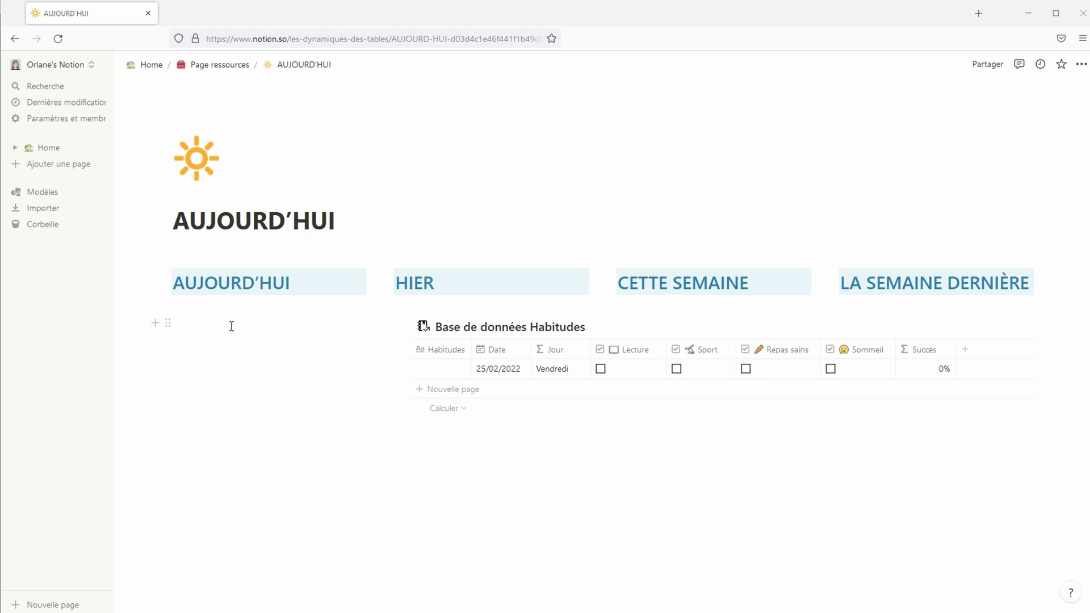
{"action": "left_click", "coordinate": [1045, 298]}
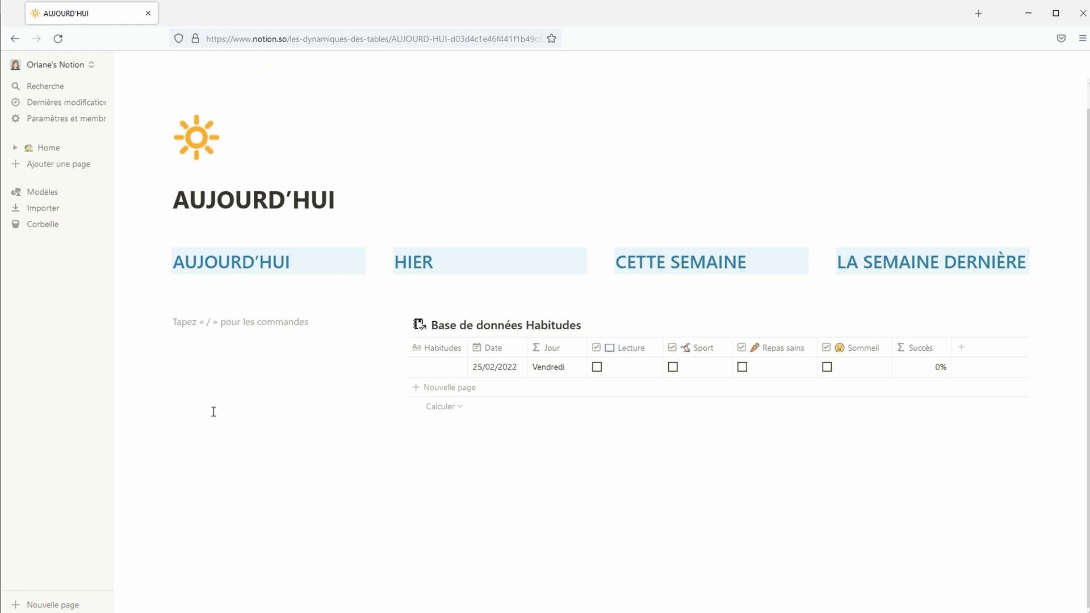
Add a synced block beside the table holding an empty callout, with no extra line after it
{"action": "type", "text": "/sync"}
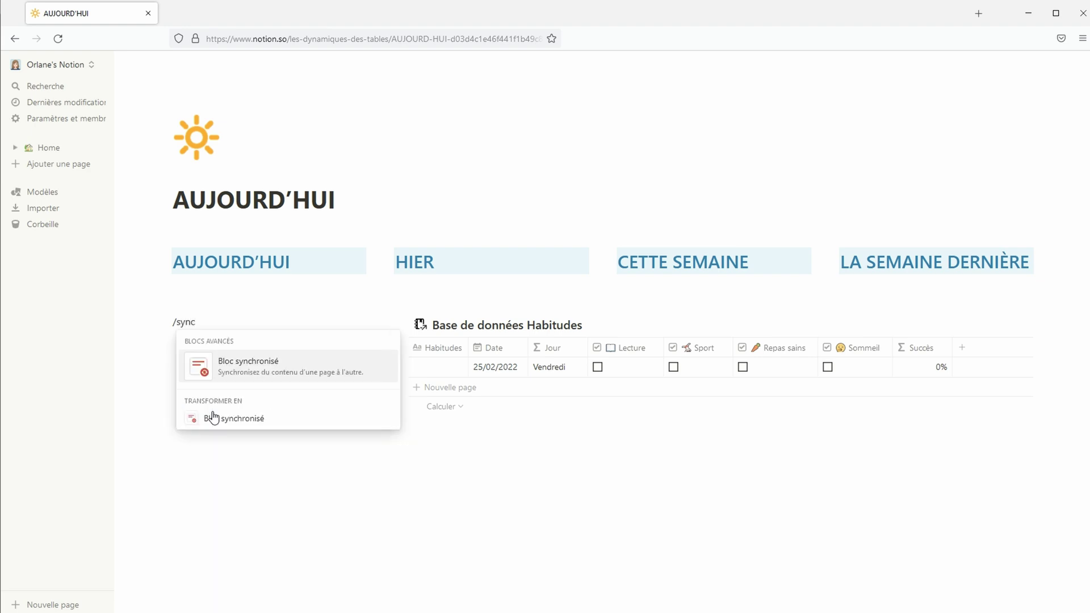
{"action": "left_click", "coordinate": [262, 369]}
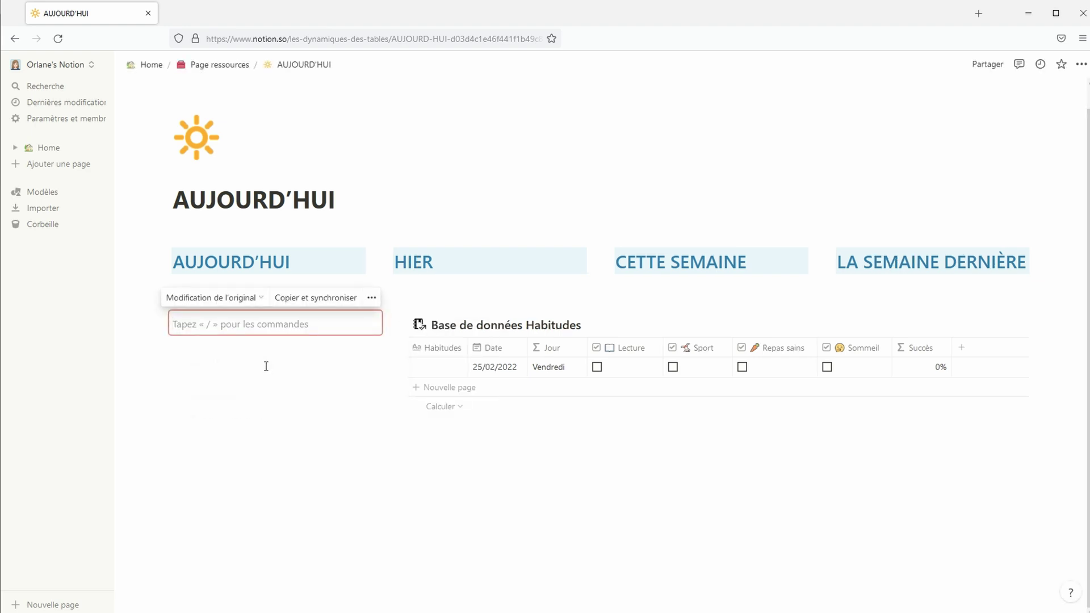
{"action": "type", "text": "/enc"}
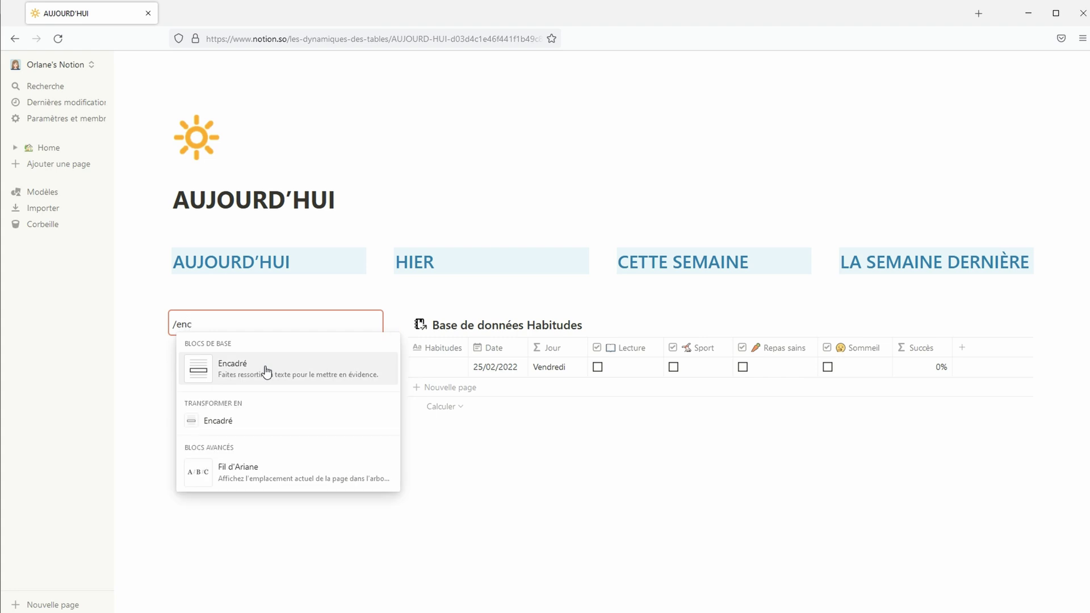
{"action": "left_click", "coordinate": [304, 365]}
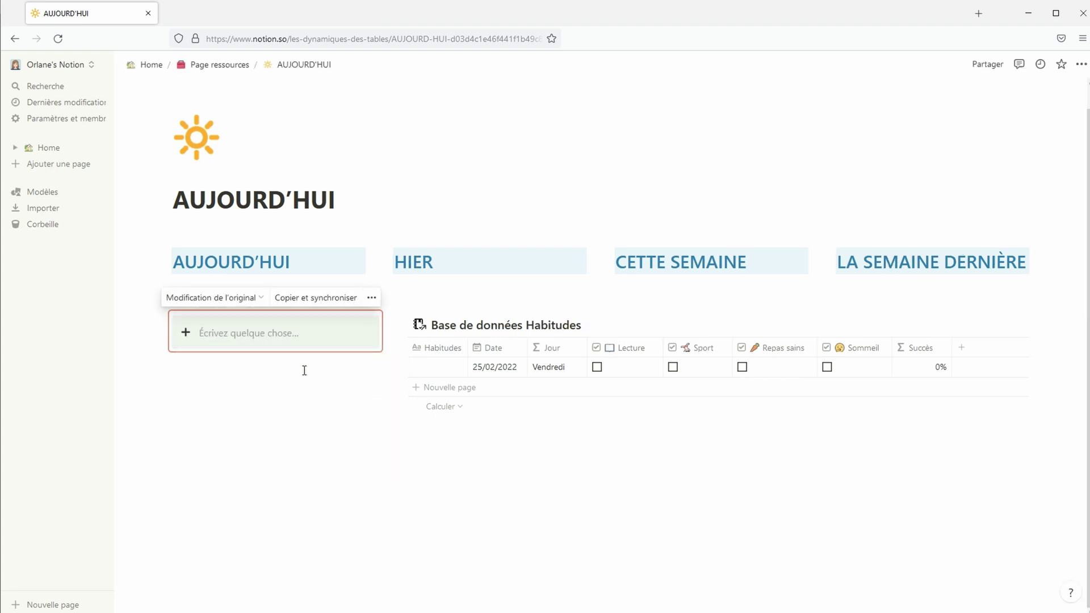
{"action": "type", "text": "titre"}
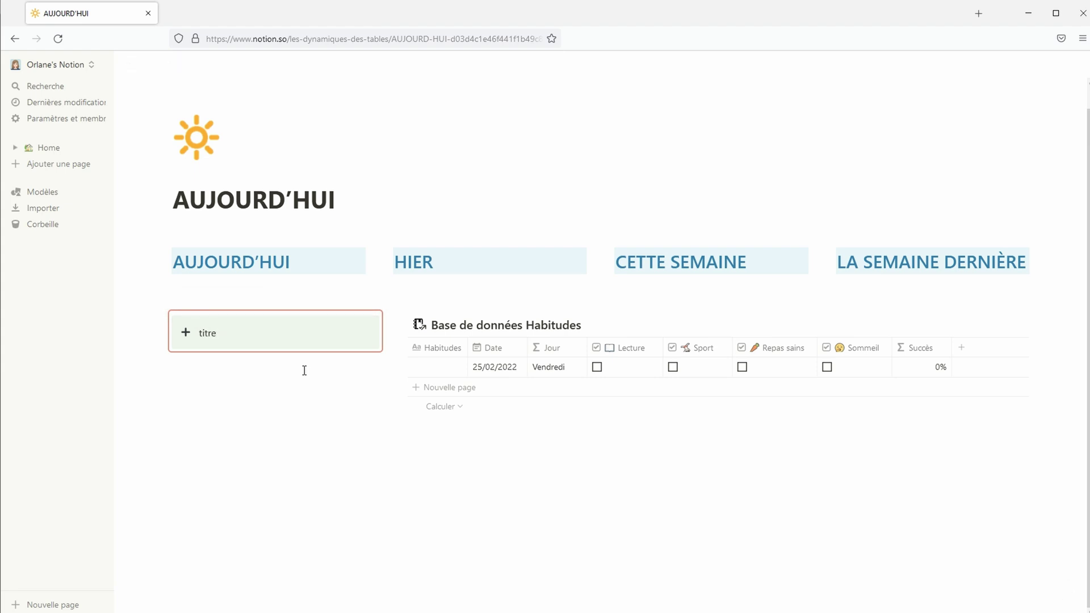
{"action": "key", "text": "ctrl+a"}
{"action": "key", "text": "BackSpace"}
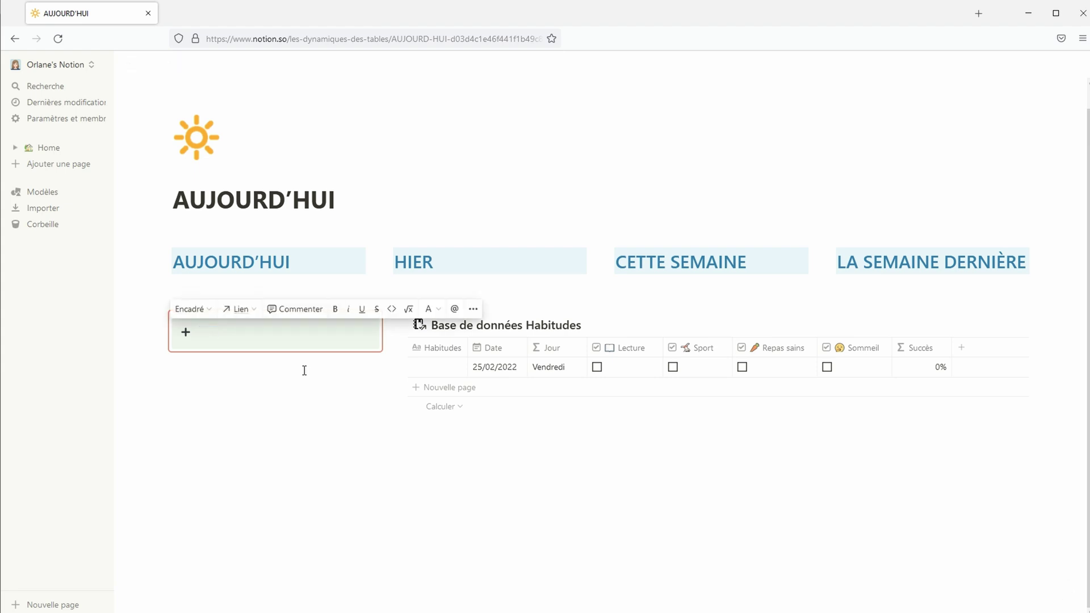
{"action": "left_click", "coordinate": [304, 370]}
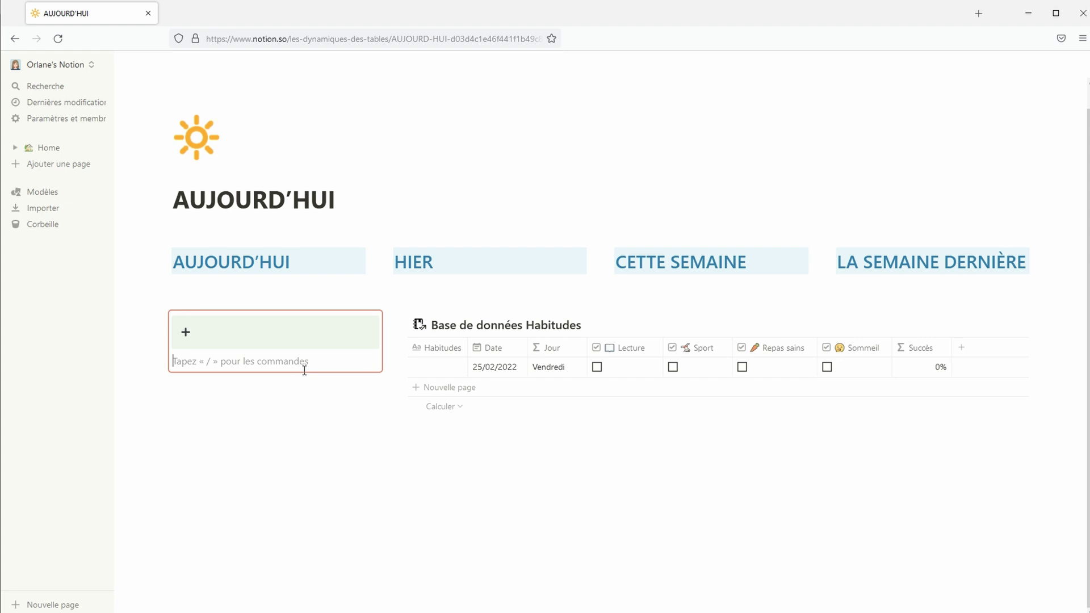
{"action": "key", "text": "BackSpace"}
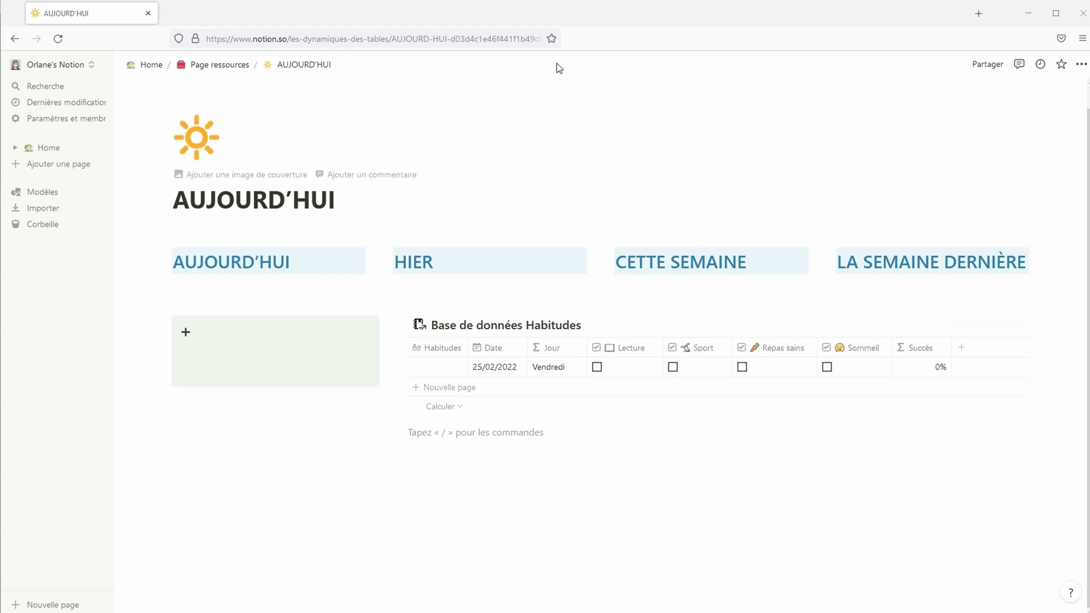
Copy the AUJOURD'HUI page link and apply it to the AUJOURD'HUI heading in the first column
{"action": "left_click", "coordinate": [532, 40]}
{"action": "left_click", "coordinate": [1081, 64]}
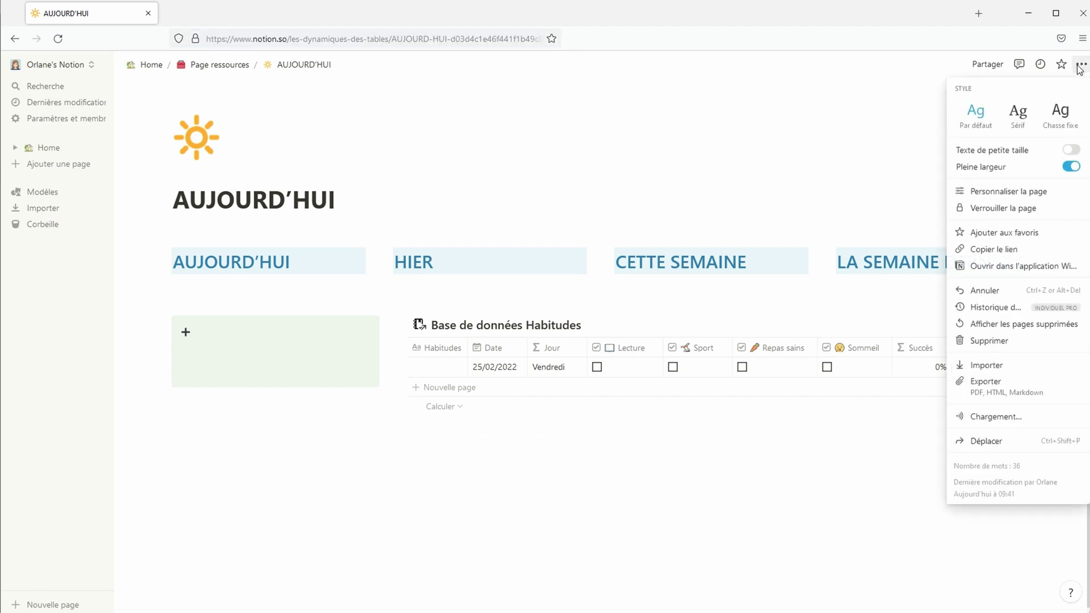
{"action": "left_click", "coordinate": [1013, 249]}
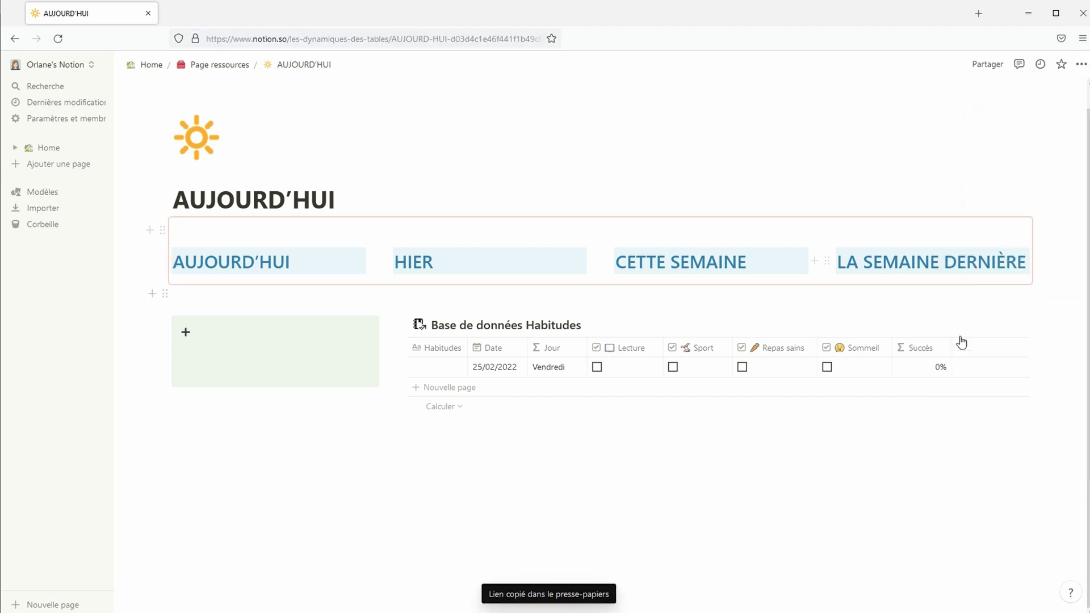
{"action": "left_click_drag", "start_coordinate": [302, 258], "coordinate": [174, 255]}
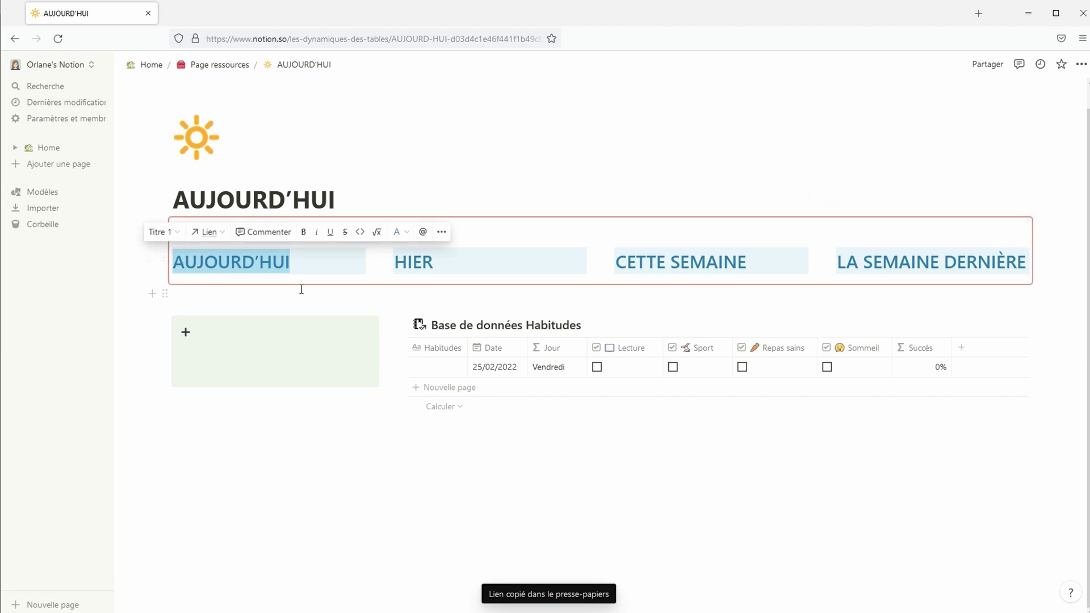
{"action": "left_click", "coordinate": [213, 238]}
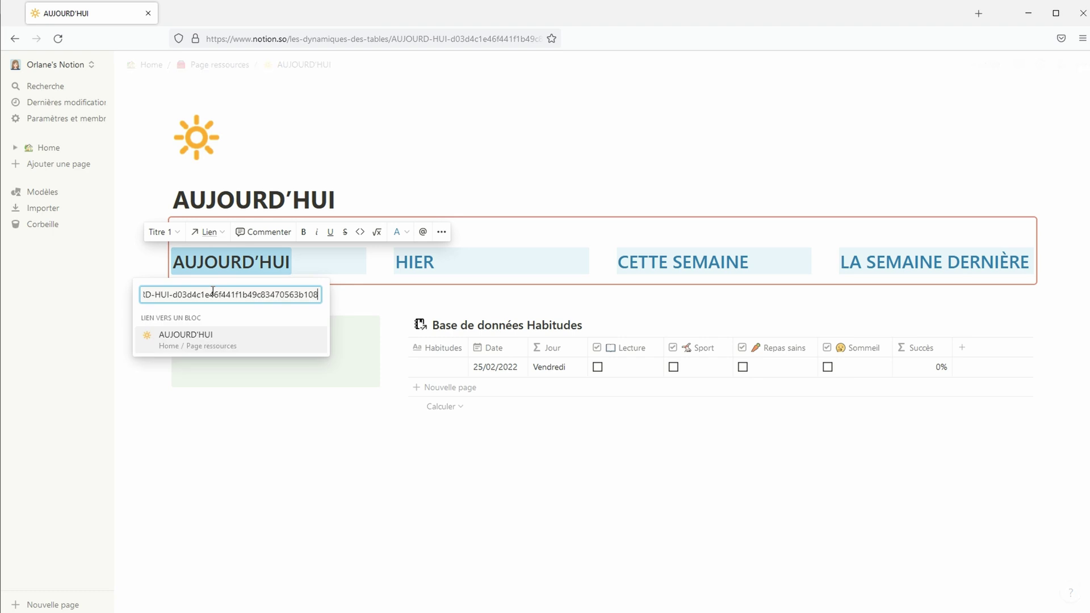
{"action": "left_click", "coordinate": [219, 334]}
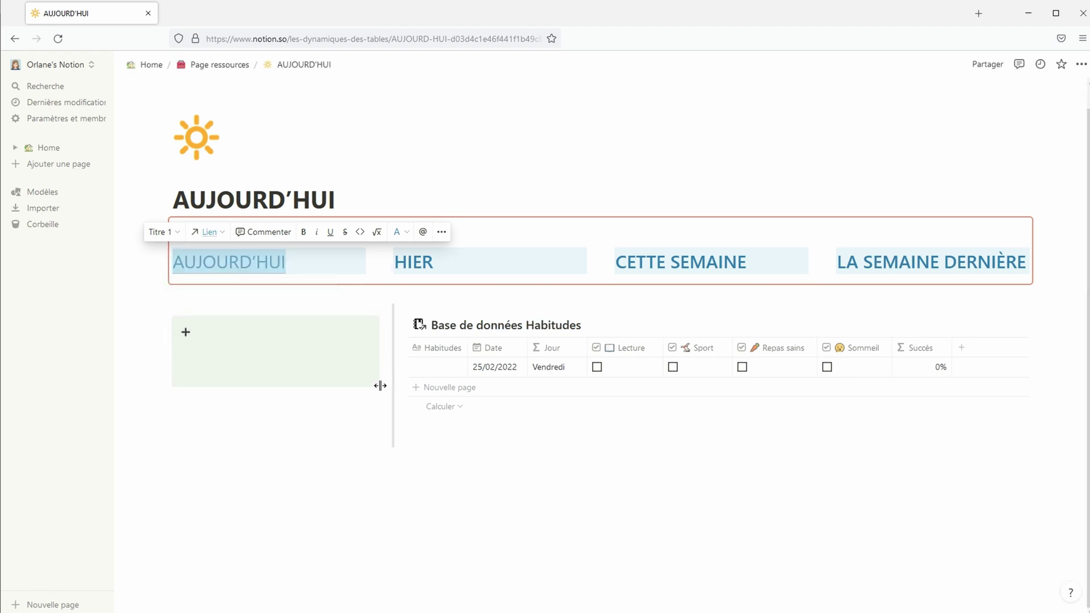
{"action": "left_click", "coordinate": [312, 356]}
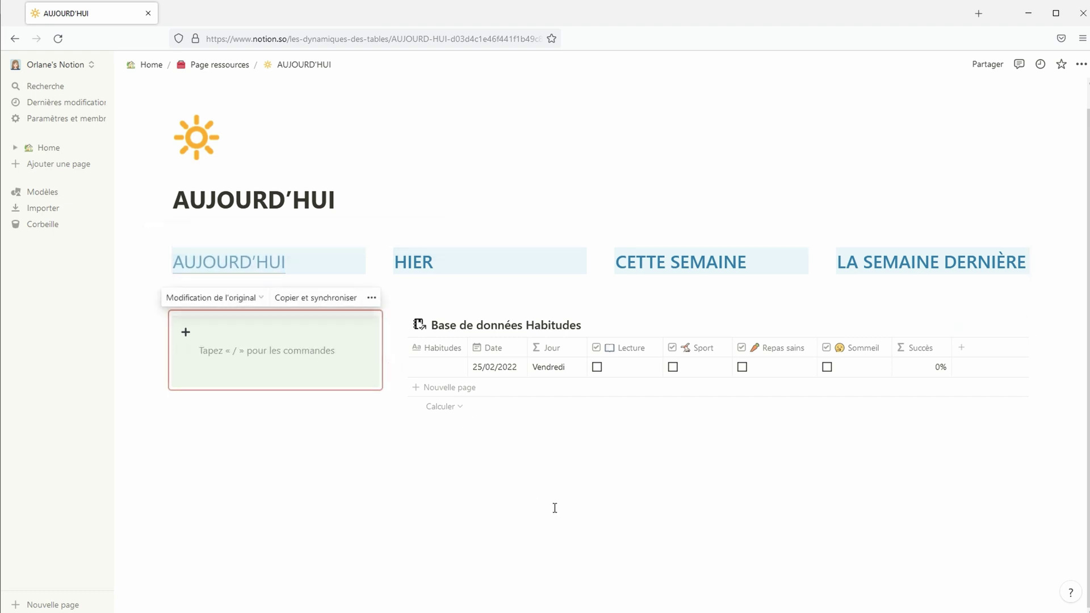
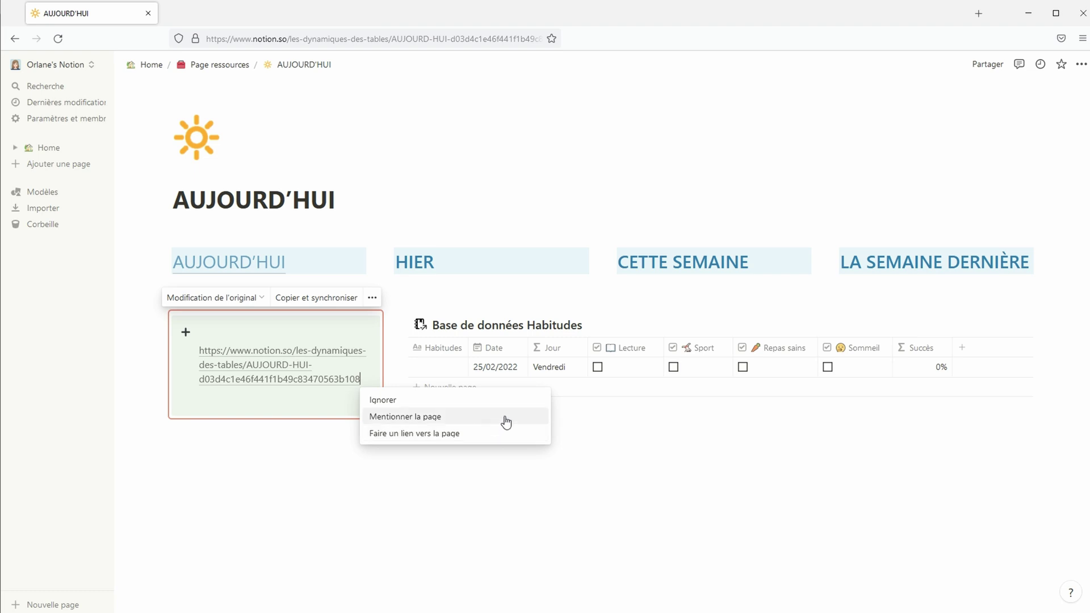
Paste the page link into the callout as an AUJOURD'HUI page mention, then return to Page ressources
{"action": "left_click", "coordinate": [506, 422]}
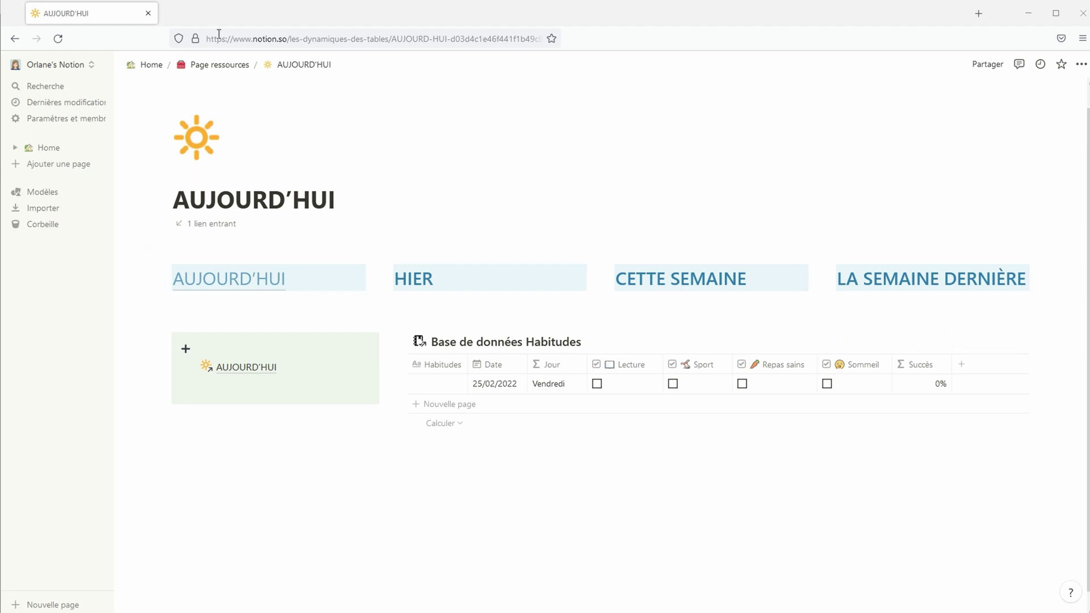
{"action": "left_click", "coordinate": [223, 66]}
Duplicate the AUJOURD'HUI page twice and rename the first copy HIER
{"action": "left_click", "coordinate": [387, 267]}
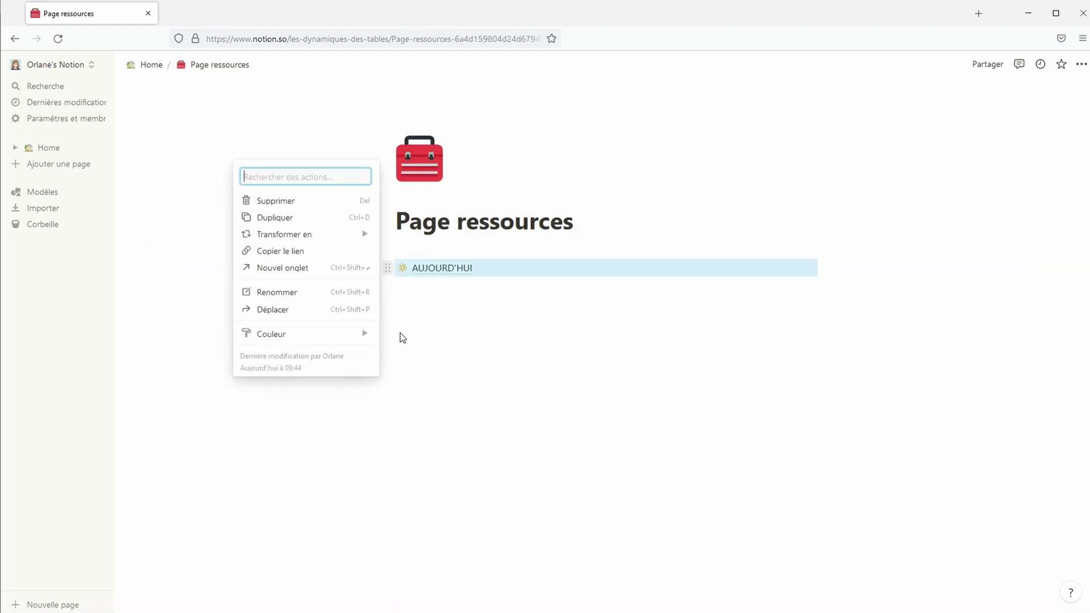
{"action": "key", "text": "ctrl+d"}
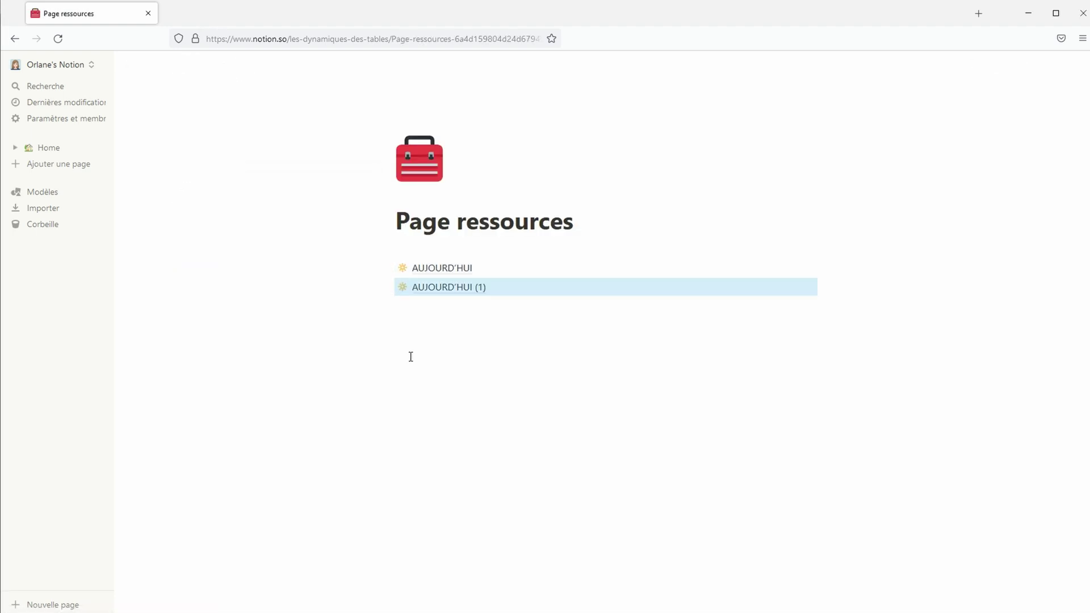
{"action": "key", "text": "ctrl+d"}
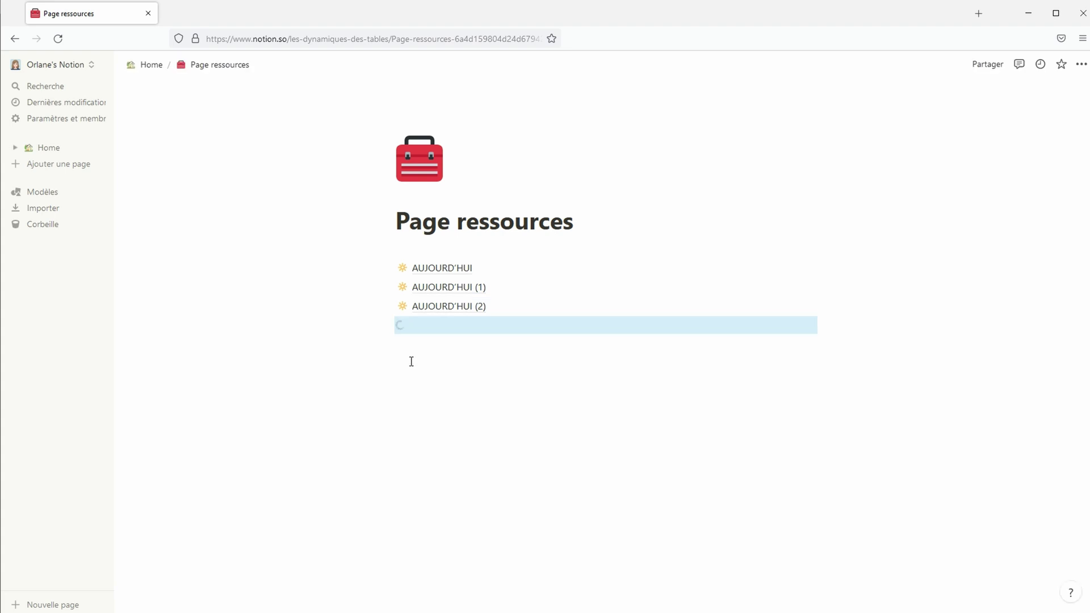
{"action": "left_click", "coordinate": [453, 287]}
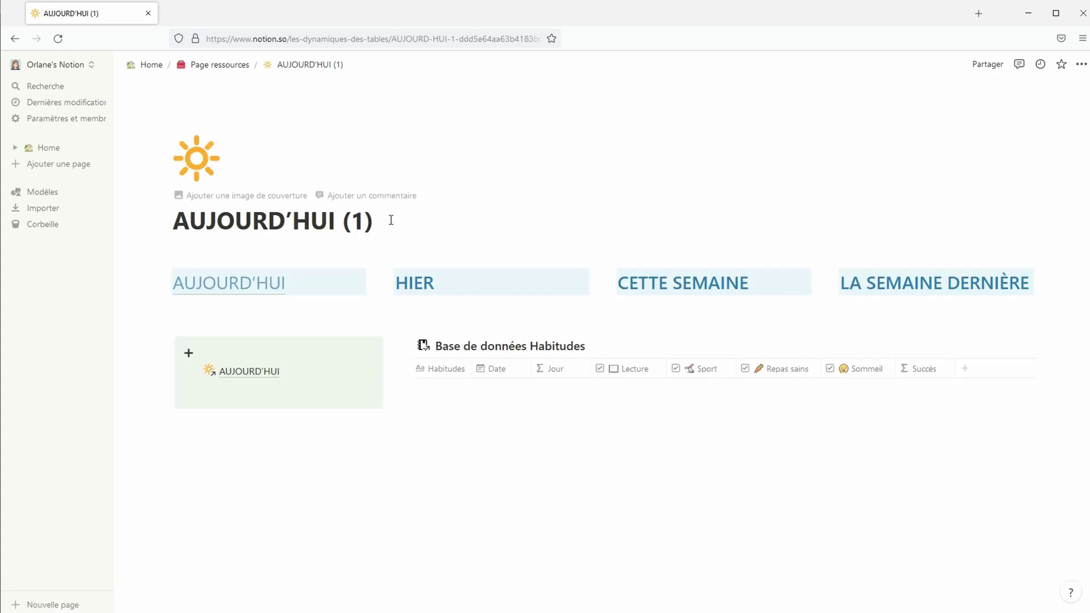
{"action": "key", "text": "shift+Left"}
{"action": "key", "text": "shift+Left"}
{"action": "key", "text": "shift+Left"}
{"action": "key", "text": "shift+Left"}
{"action": "key", "text": "shift+Left"}
{"action": "key", "text": "shift+Left"}
{"action": "key", "text": "shift+Left"}
{"action": "key", "text": "shift+Left"}
{"action": "key", "text": "shift+Left"}
{"action": "key", "text": "shift+Left"}
{"action": "key", "text": "shift+Left"}
{"action": "key", "text": "shift+Left"}
{"action": "key", "text": "shift+Left"}
{"action": "key", "text": "shift+Left"}
{"action": "key", "text": "shift+Left"}
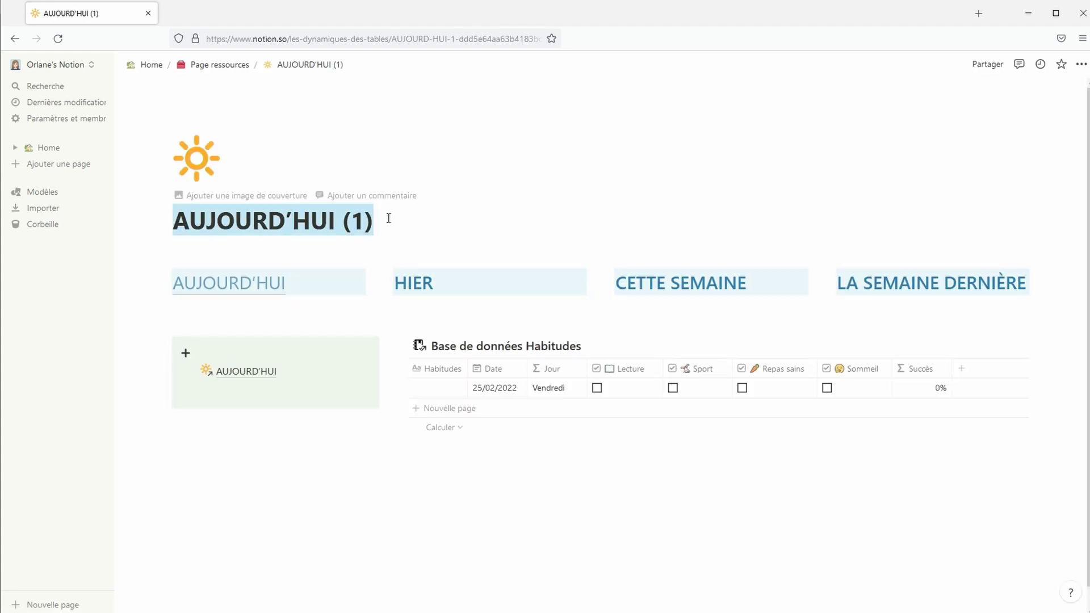
{"action": "type", "text": "HIER"}
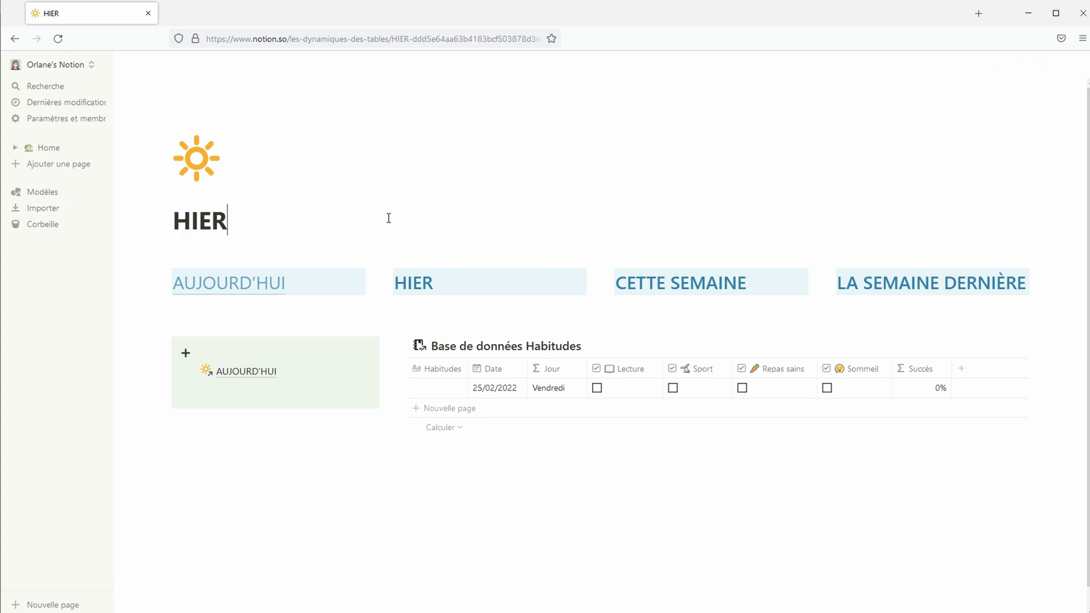
Filter the HIER page's Habitudes table to Hier
{"action": "left_click", "coordinate": [837, 346]}
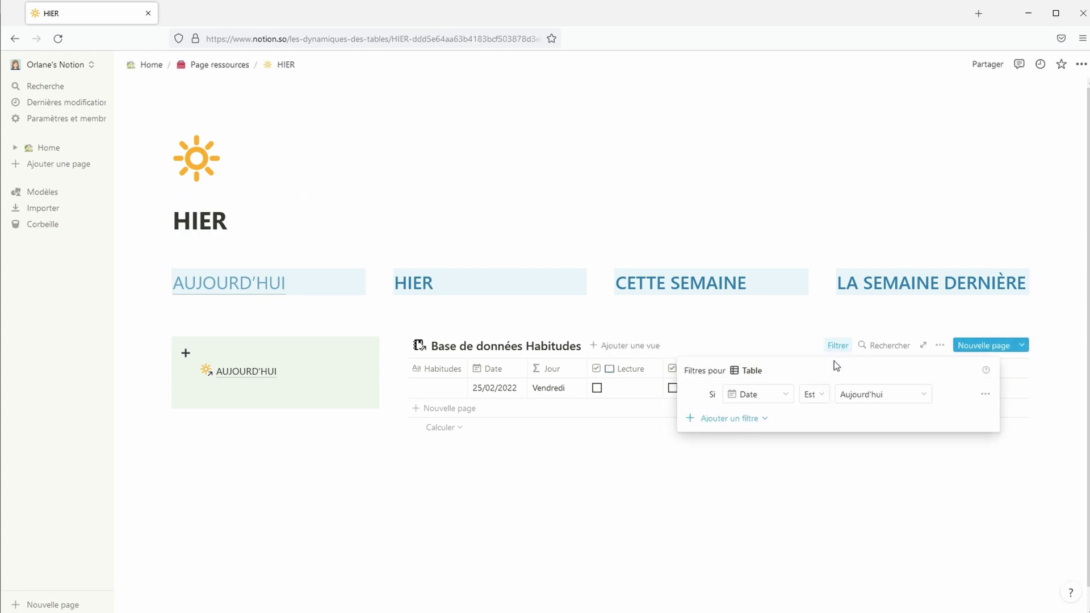
{"action": "left_click", "coordinate": [854, 397]}
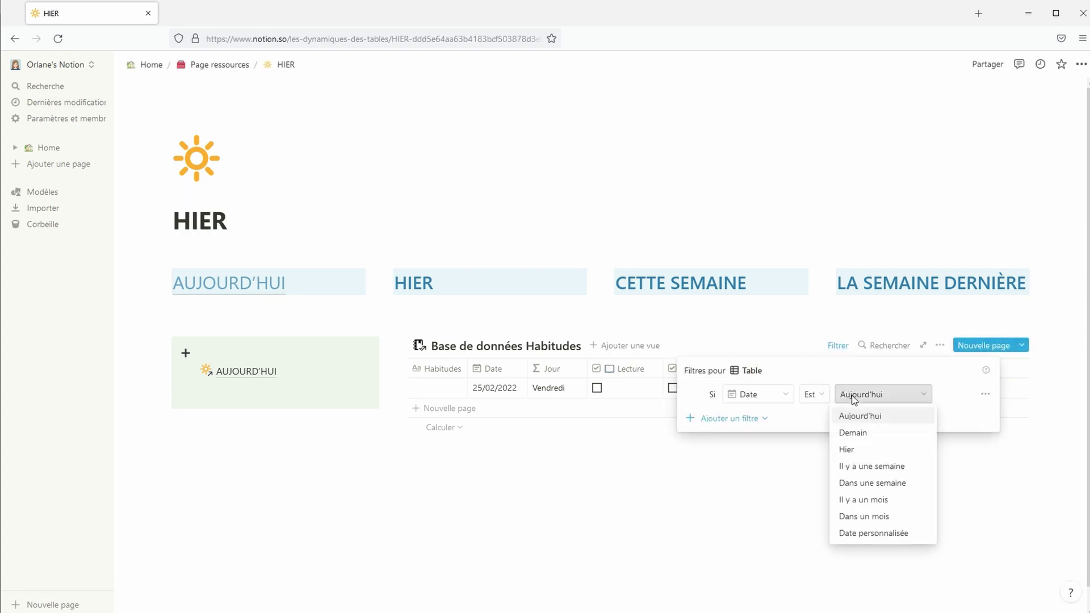
{"action": "left_click", "coordinate": [857, 449]}
{"action": "left_click", "coordinate": [707, 467]}
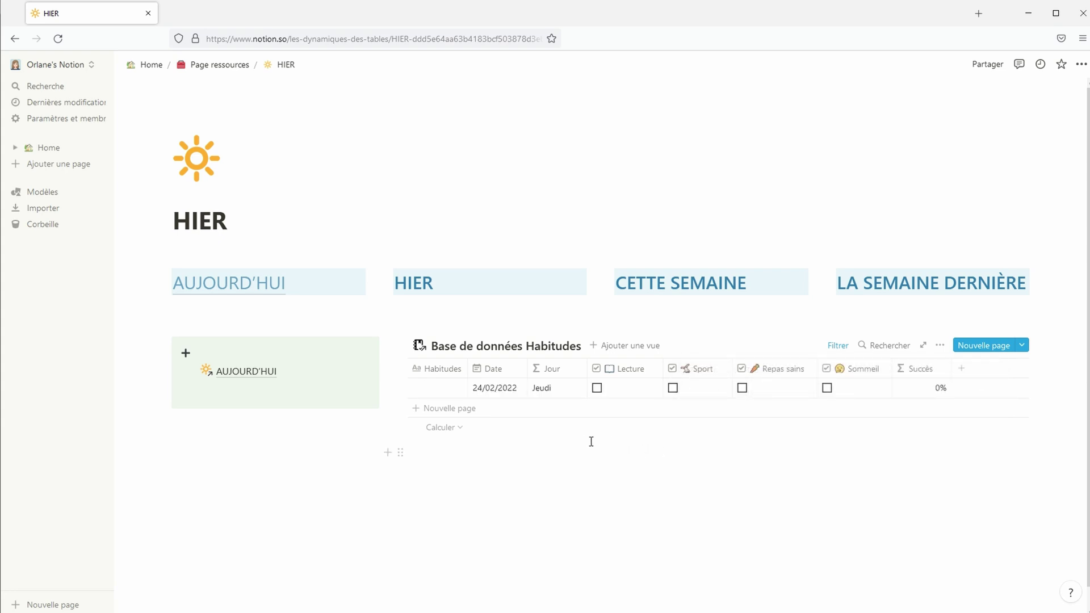
Copy the HIER page link and link the HIER heading and a new callout line to it
{"action": "left_click", "coordinate": [1081, 64]}
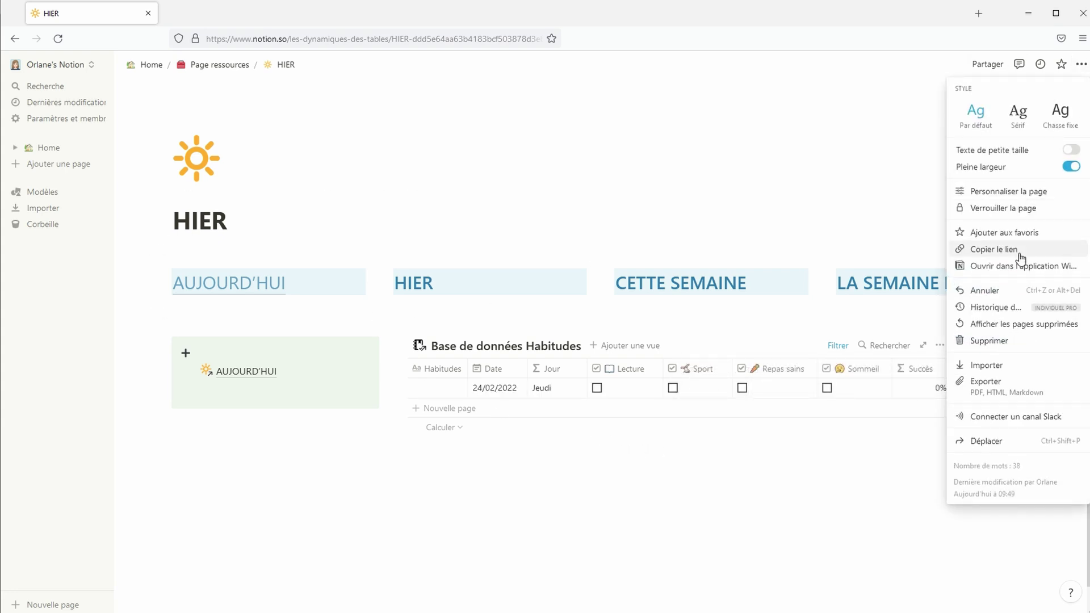
{"action": "left_click", "coordinate": [1016, 190]}
{"action": "double_click", "coordinate": [461, 286]}
{"action": "left_click", "coordinate": [437, 253]}
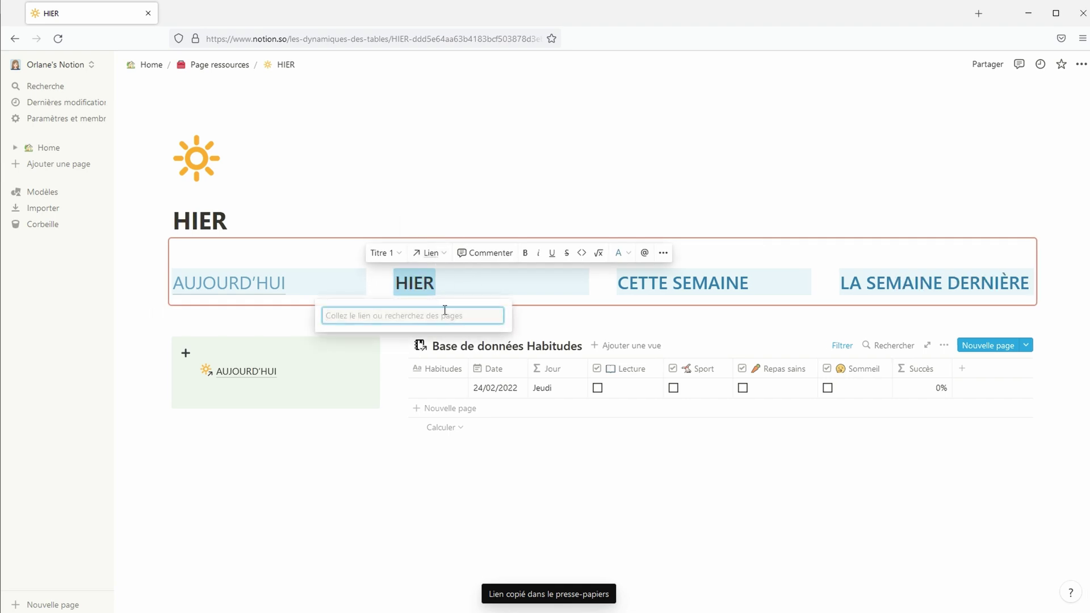
{"action": "key", "text": "ctrl+v"}
{"action": "left_click", "coordinate": [431, 352]}
{"action": "left_click", "coordinate": [255, 383]}
{"action": "key", "text": "ctrl+v"}
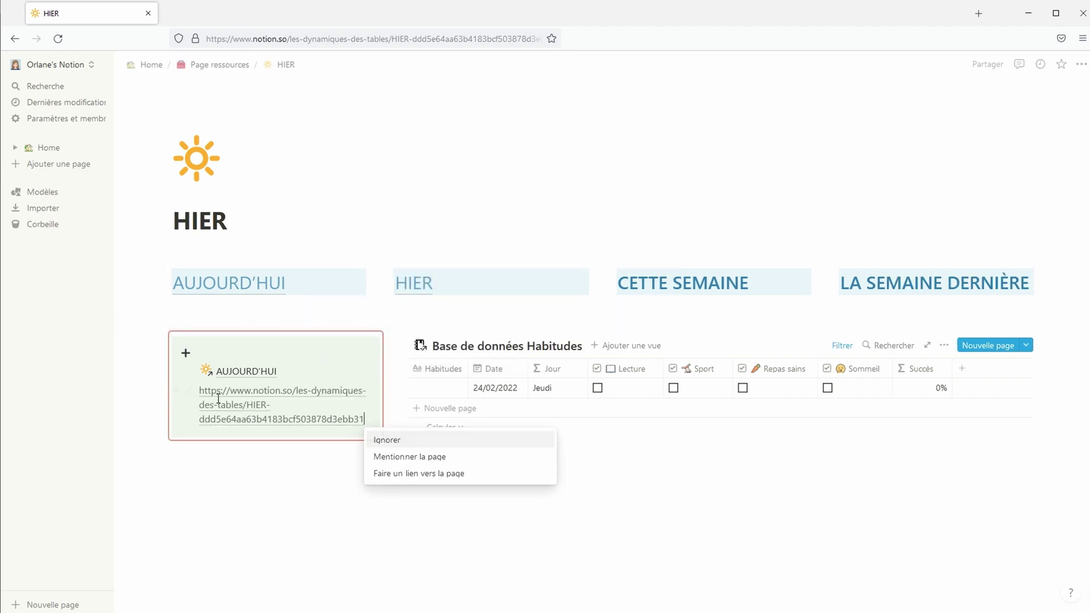
{"action": "left_click", "coordinate": [449, 472]}
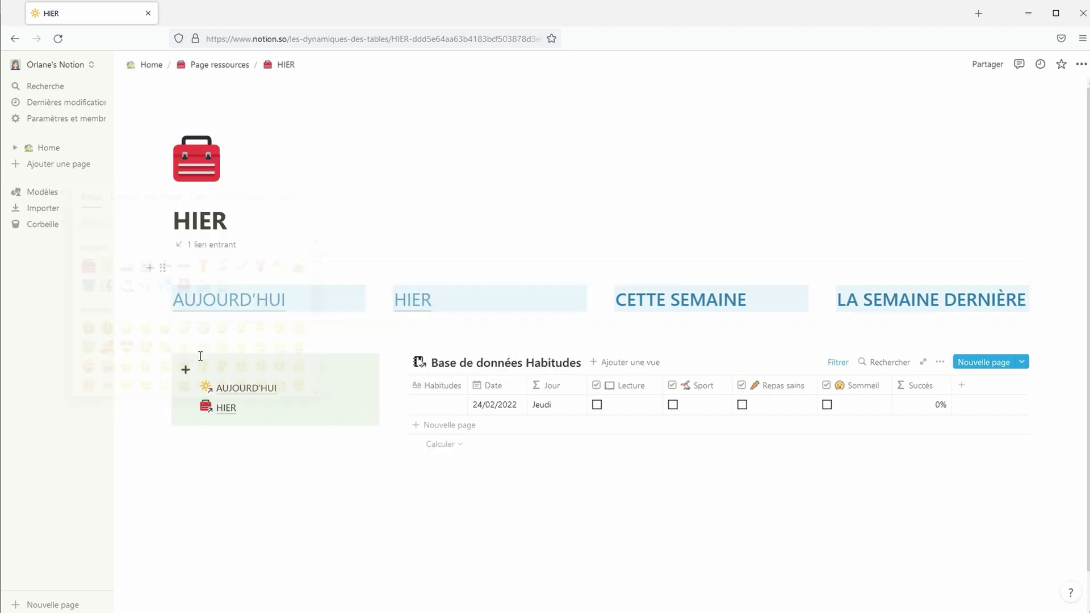
Give the HIER page a car icon and open AUJOURD'HUI (2)
{"action": "left_click", "coordinate": [197, 159]}
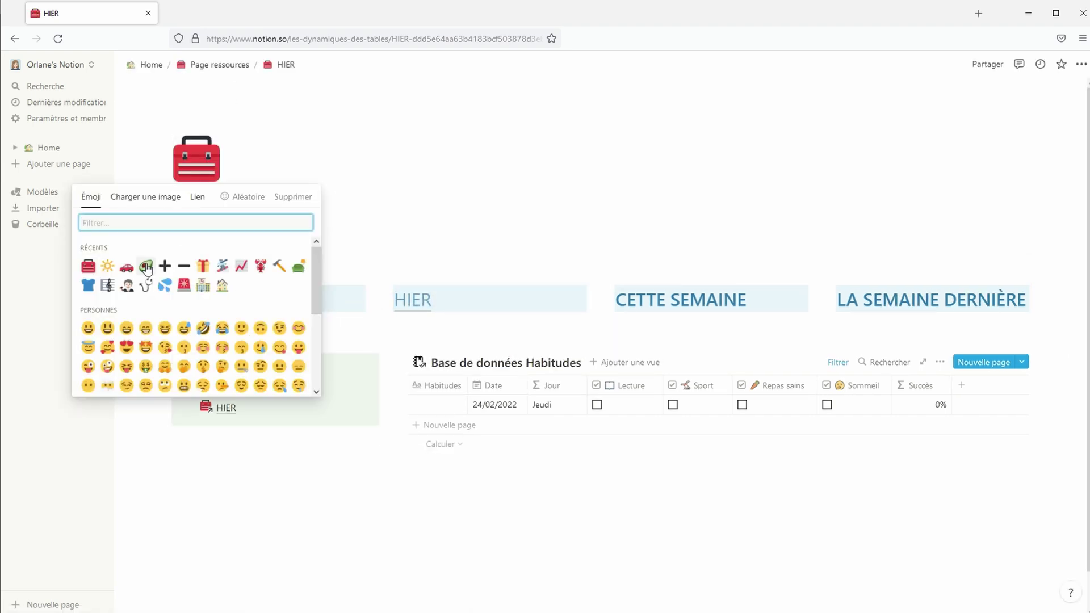
{"action": "left_click", "coordinate": [219, 65]}
{"action": "left_click", "coordinate": [437, 306]}
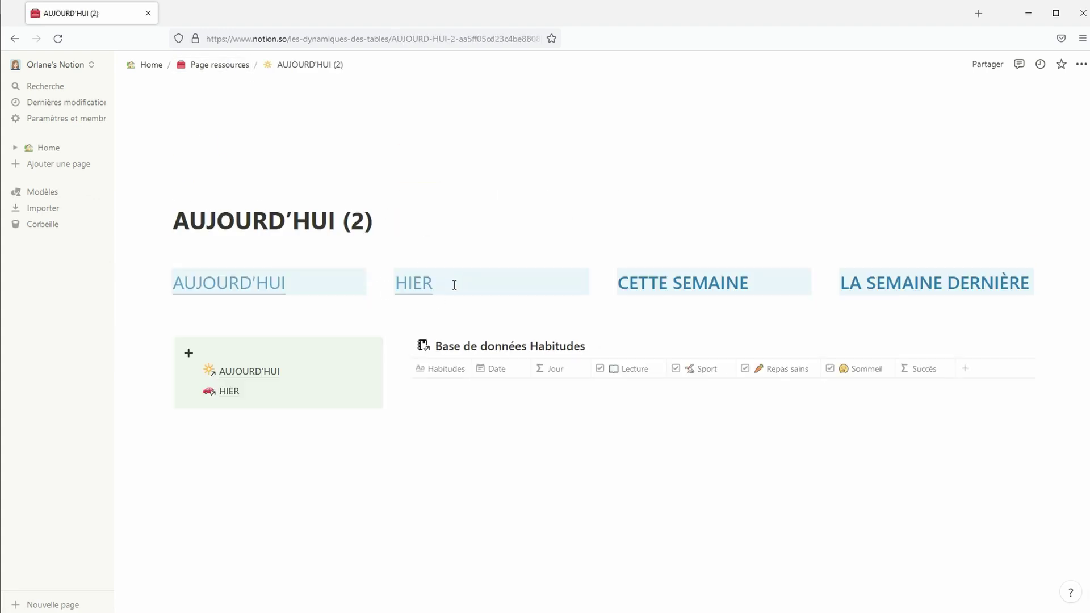
Rename the page CETTE SEMAINE and filter Habitudes to 'Cette semaine est Cochée'
{"action": "triple_click", "coordinate": [389, 231]}
{"action": "type", "text": "CETTE SEMAINE"}
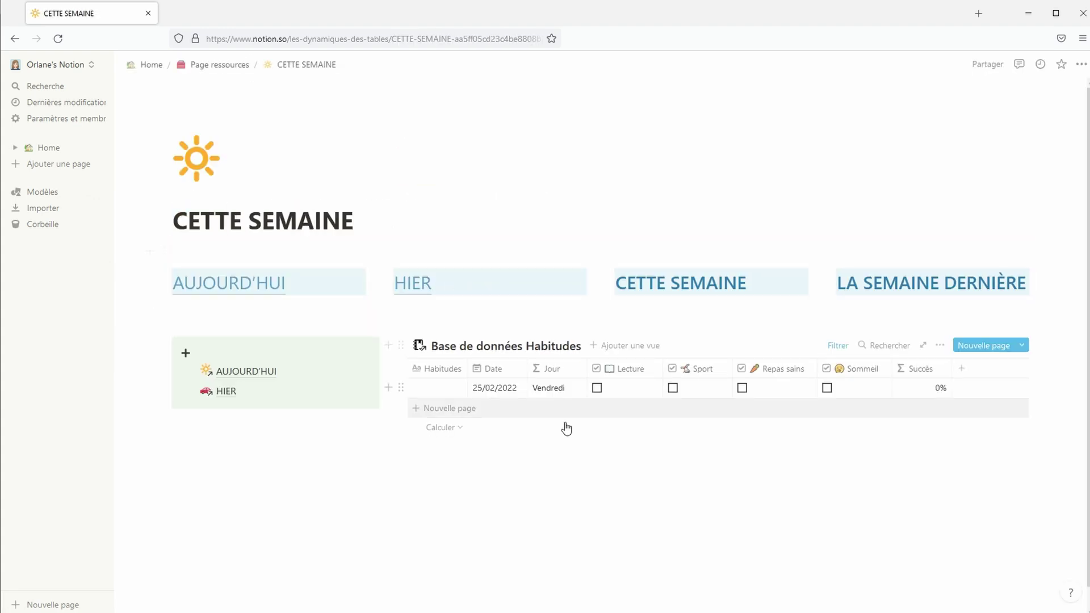
{"action": "left_click", "coordinate": [831, 347]}
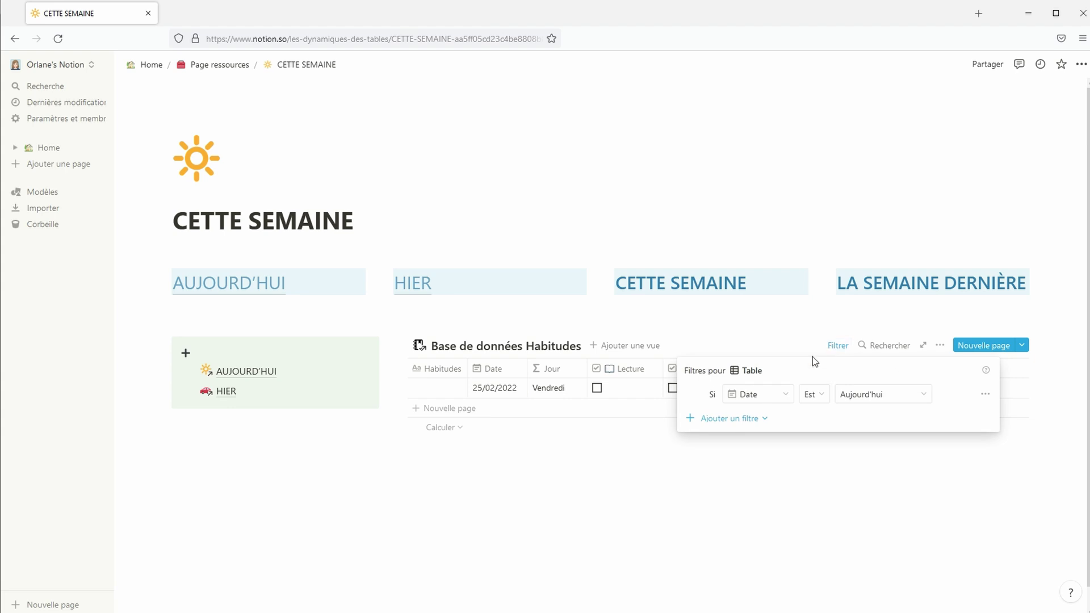
{"action": "left_click", "coordinate": [755, 396]}
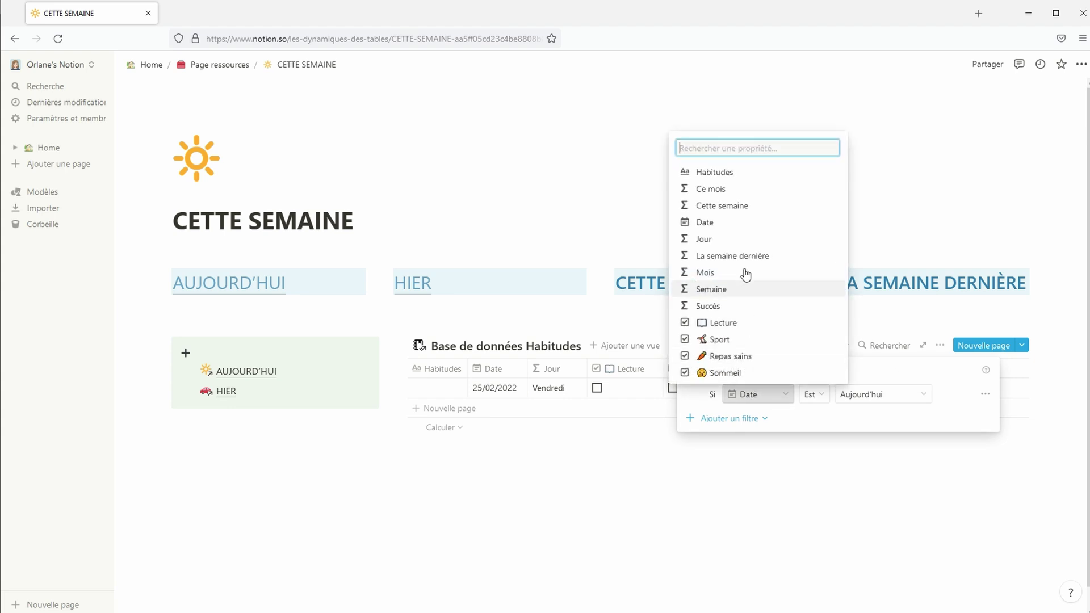
{"action": "left_click", "coordinate": [733, 205]}
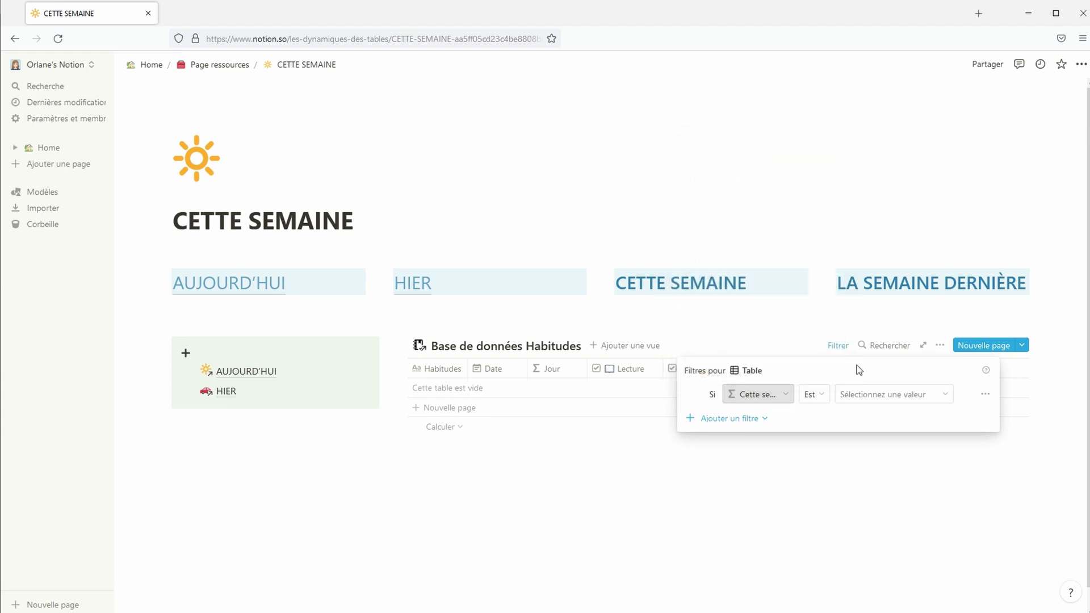
{"action": "left_click", "coordinate": [846, 394]}
{"action": "left_click", "coordinate": [863, 435]}
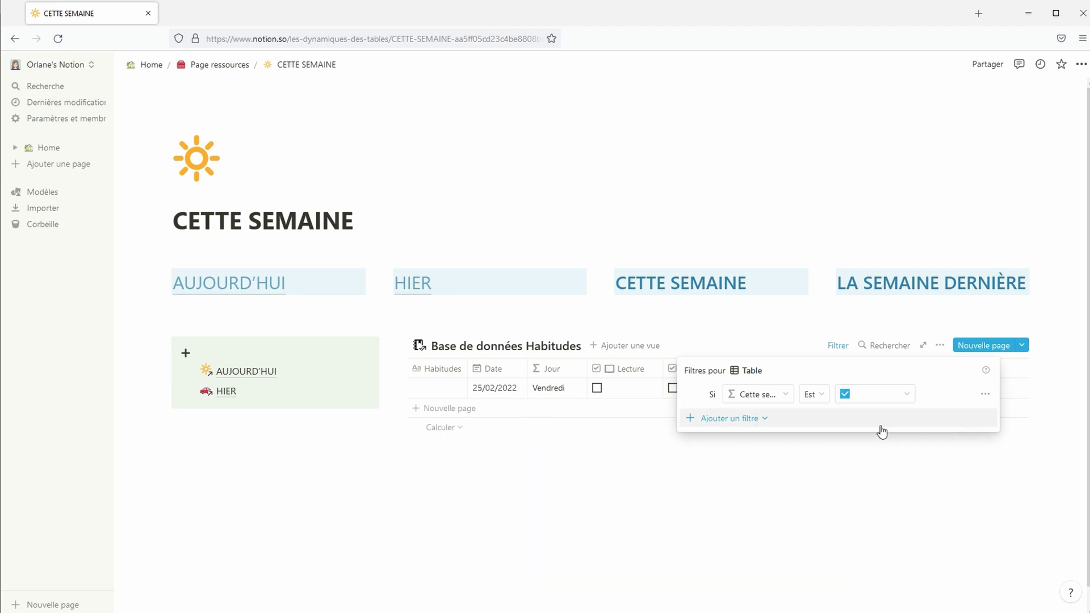
{"action": "left_click", "coordinate": [898, 495]}
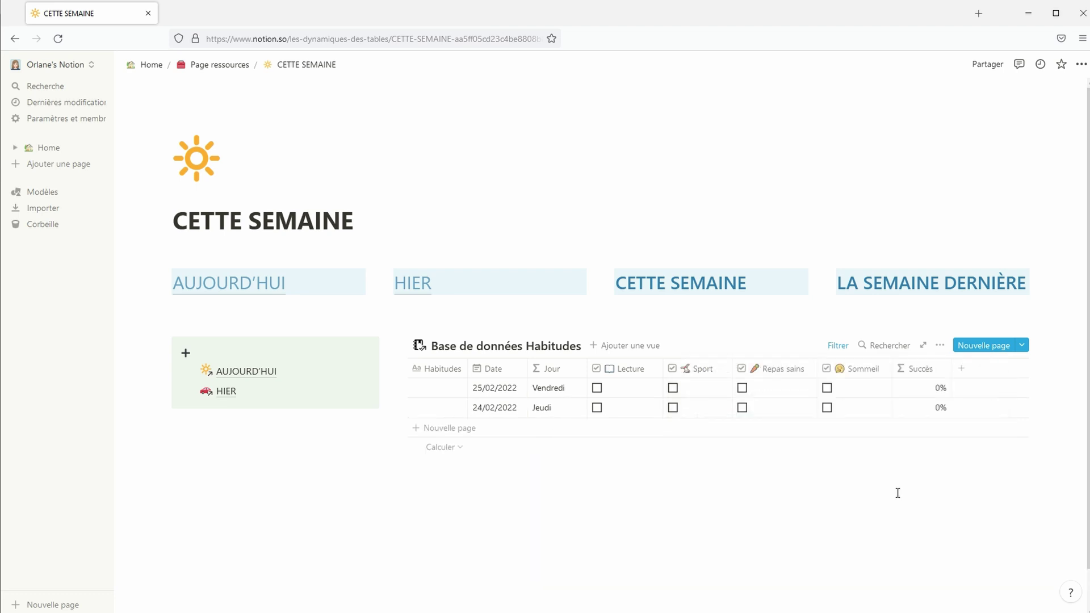
Link the CETTE SEMAINE heading and a new callout line to the CETTE SEMAINE page
{"action": "left_click", "coordinate": [1081, 65]}
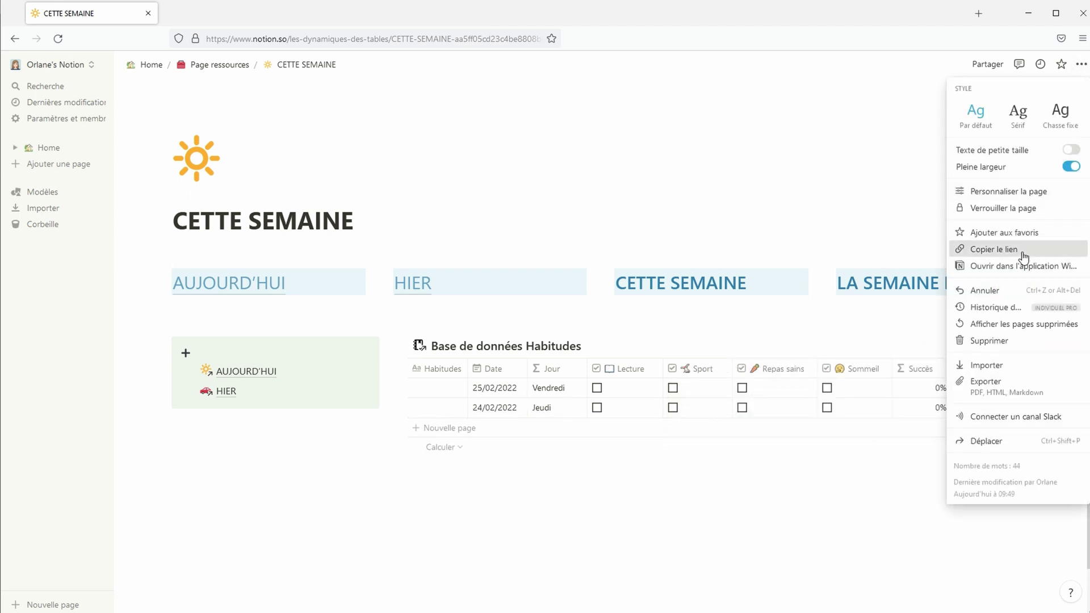
{"action": "left_click", "coordinate": [1016, 251]}
{"action": "left_click_drag", "start_coordinate": [755, 287], "coordinate": [617, 283]}
{"action": "left_click", "coordinate": [650, 252]}
{"action": "key", "text": "ctrl+v"}
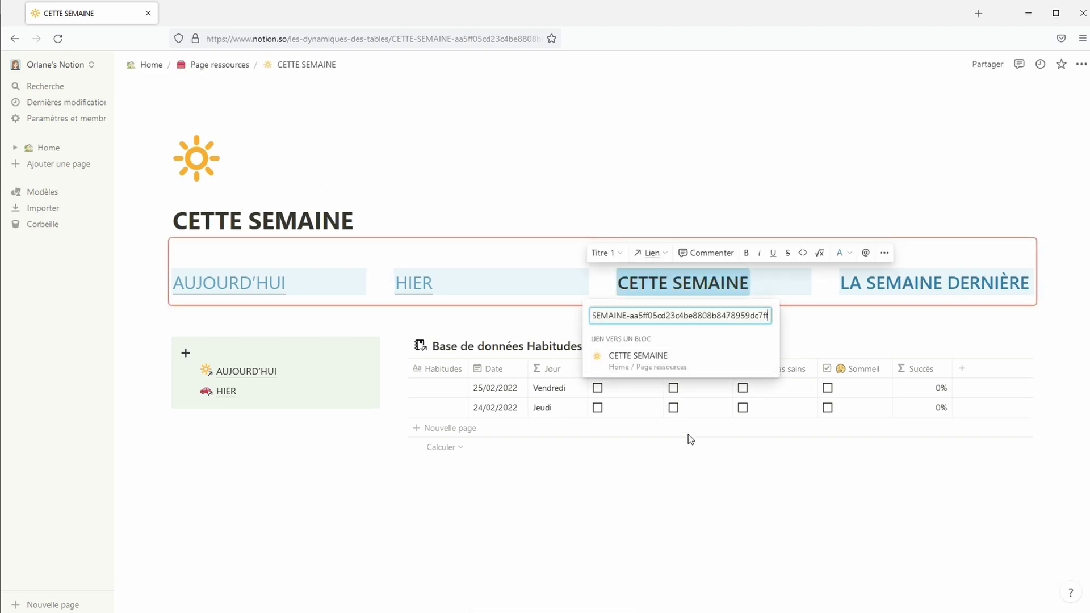
{"action": "key", "text": "Return"}
{"action": "left_click", "coordinate": [253, 399]}
{"action": "key", "text": "Return"}
{"action": "key", "text": "ctrl+v"}
{"action": "left_click", "coordinate": [353, 455]}
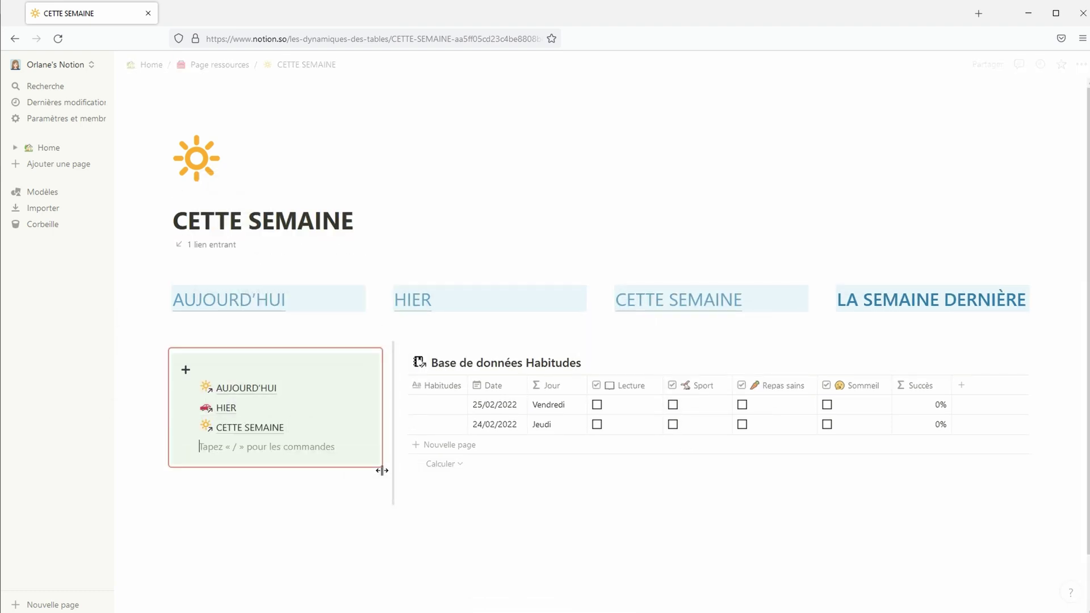
{"action": "left_click", "coordinate": [548, 502]}
{"action": "left_click", "coordinate": [220, 64]}
Rename AUJOURD'HUI (3) to LA SEMAINE DERNIÈRE, filtered to 'La semaine dernière est Cochée'
{"action": "left_click", "coordinate": [449, 323]}
{"action": "triple_click", "coordinate": [382, 221]}
{"action": "type", "text": "LA SE"}
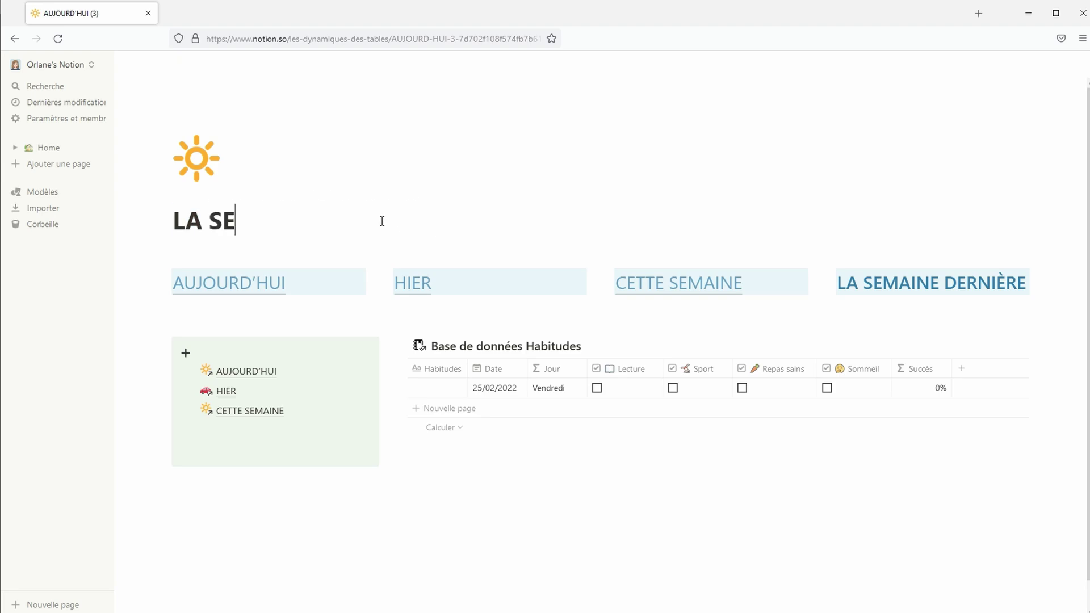
{"action": "type", "text": "MAINE DERNIÈRE"}
{"action": "left_click", "coordinate": [837, 345]}
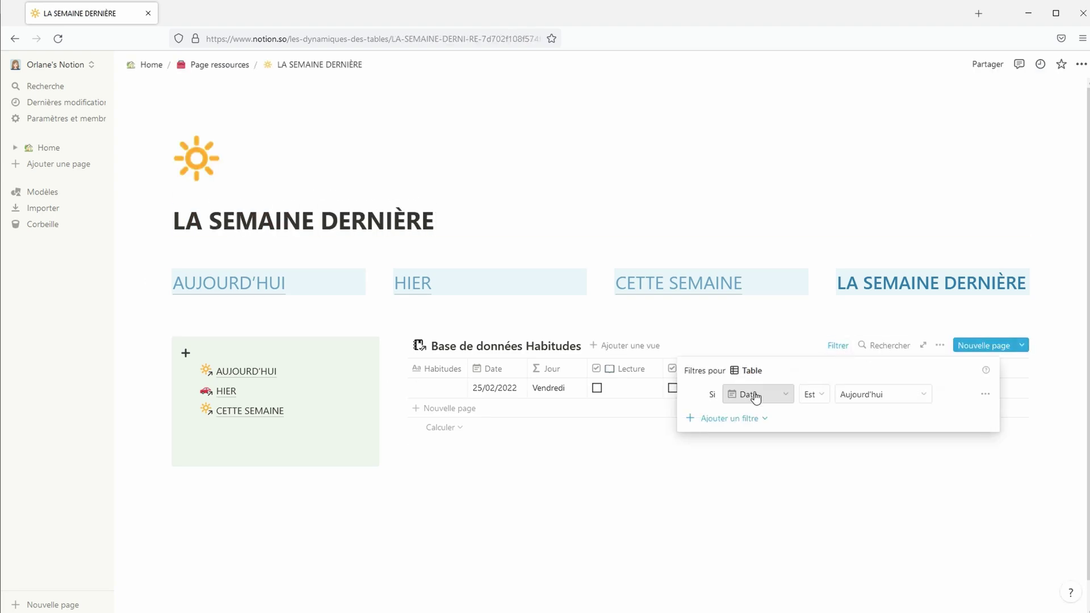
{"action": "left_click", "coordinate": [755, 394]}
{"action": "left_click", "coordinate": [759, 257]}
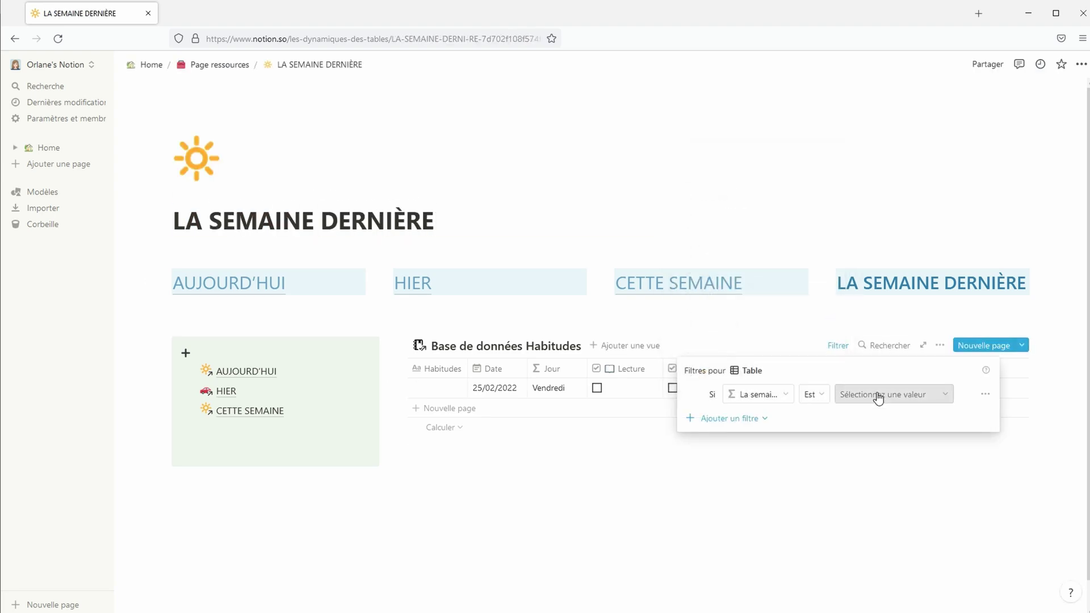
{"action": "left_click", "coordinate": [877, 394]}
{"action": "left_click", "coordinate": [881, 437]}
{"action": "left_click", "coordinate": [811, 530]}
Add a LA SEMAINE DERNIÈRE page mention under CETTE SEMAINE in the callout
{"action": "left_click", "coordinate": [1082, 64]}
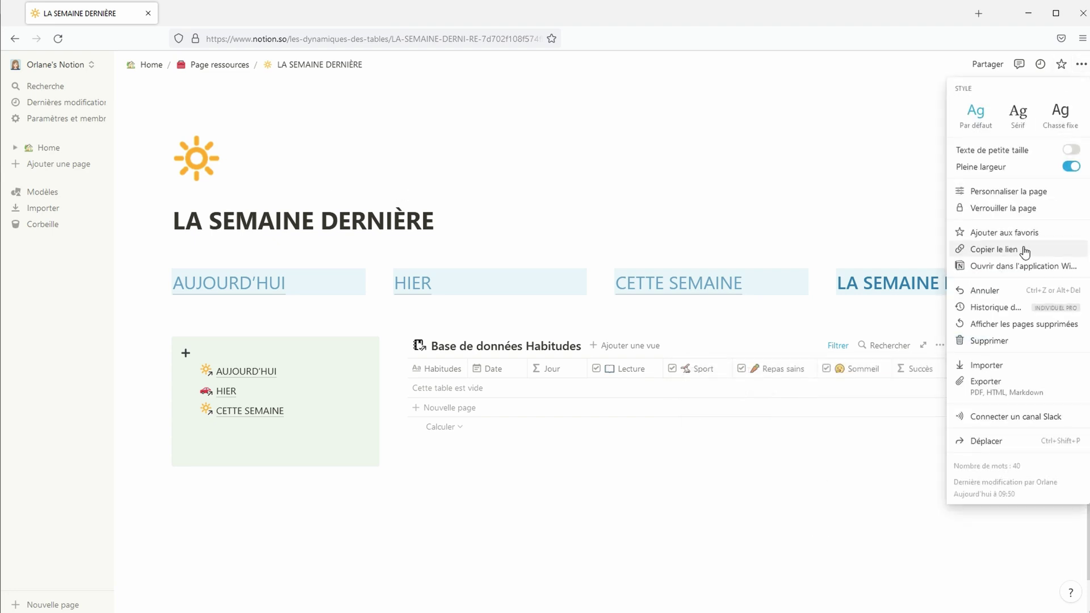
{"action": "left_click", "coordinate": [1024, 251]}
{"action": "left_click", "coordinate": [263, 436]}
{"action": "key", "text": "ctrl+v"}
{"action": "left_click", "coordinate": [329, 507]}
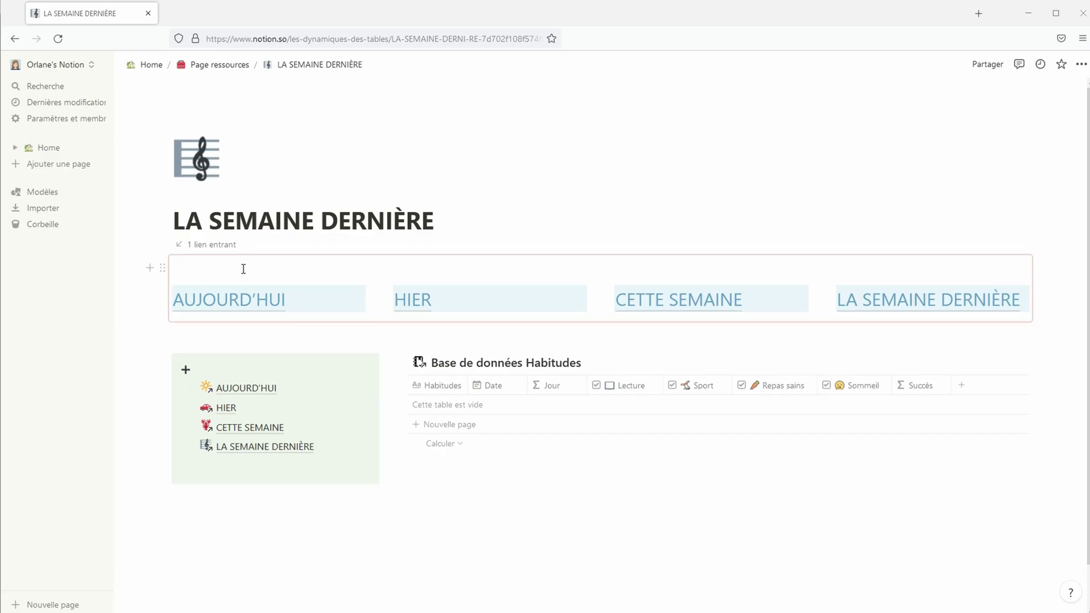
Set Liens entrants to Désactivé on the LA SEMAINE DERNIÈRE page
{"action": "left_click", "coordinate": [1080, 65]}
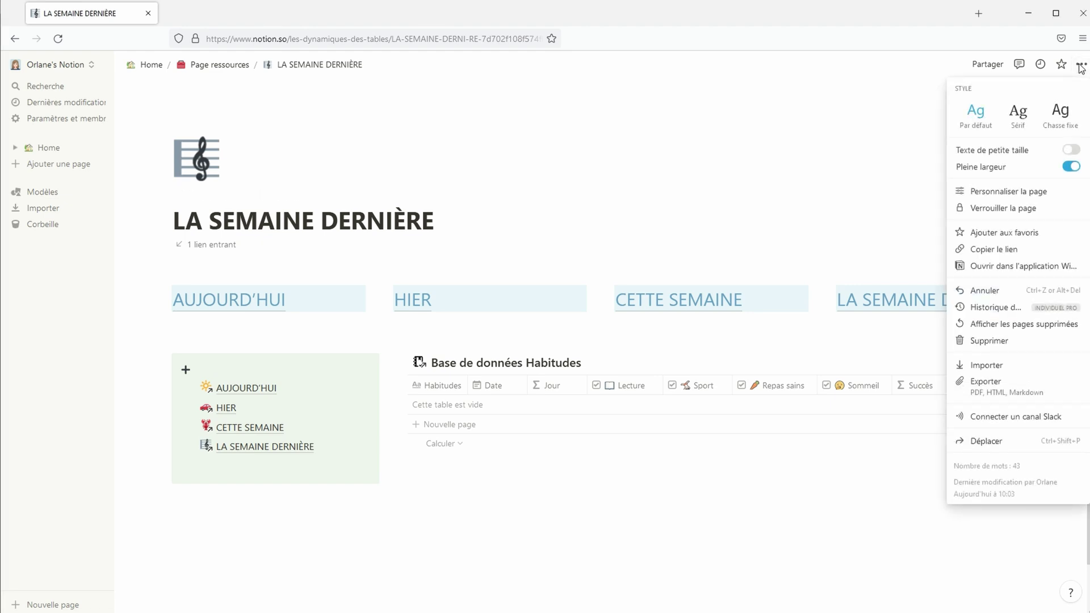
{"action": "left_click", "coordinate": [1032, 191]}
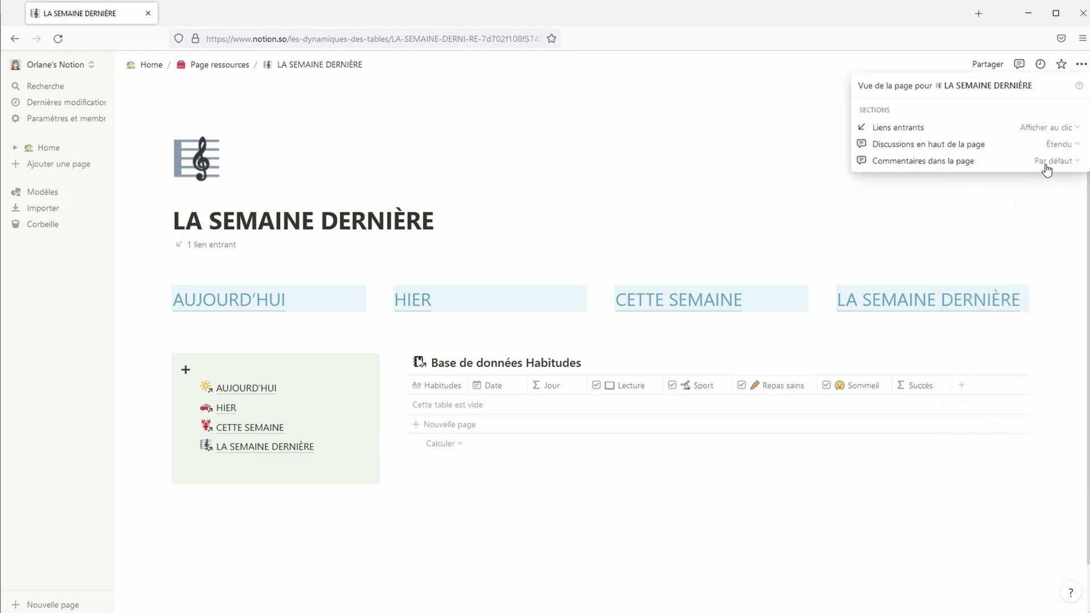
{"action": "left_click", "coordinate": [1048, 129]}
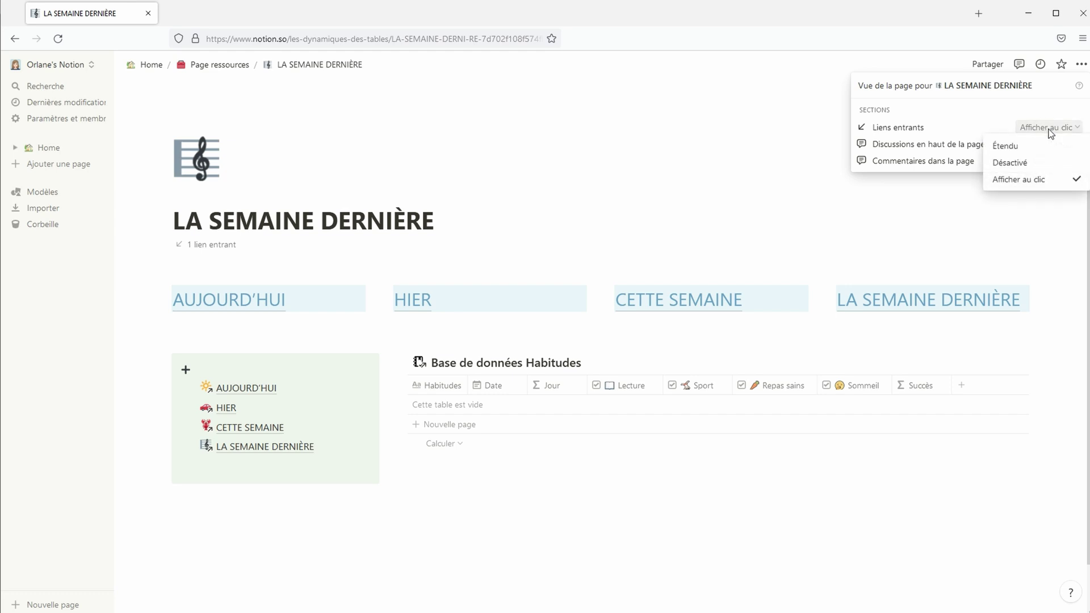
{"action": "left_click", "coordinate": [1047, 164]}
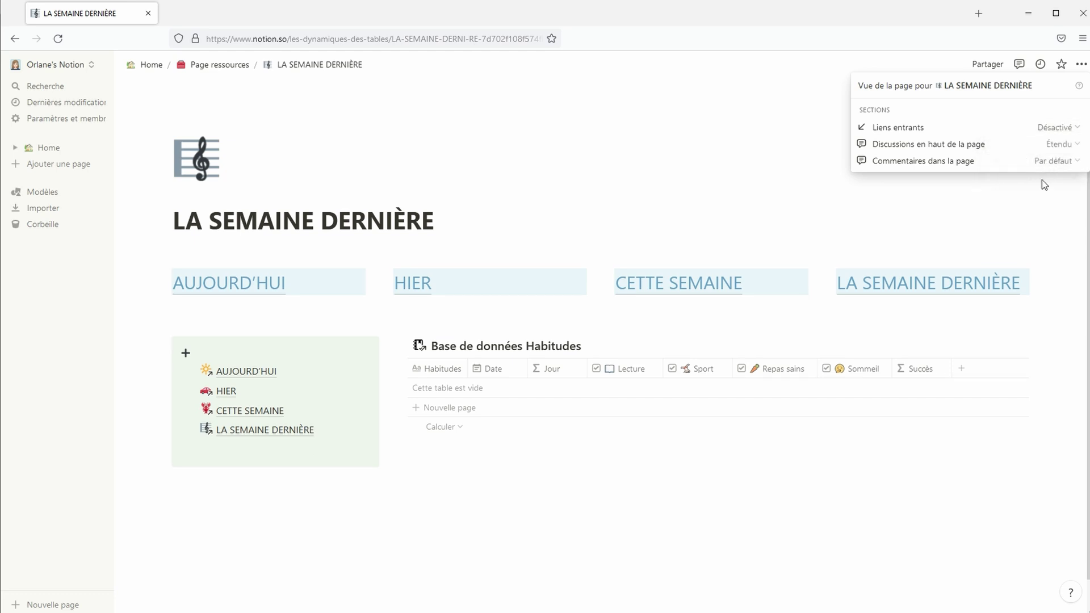
{"action": "left_click", "coordinate": [1036, 222]}
Set Liens entrants to Désactivé on the CETTE SEMAINE page
{"action": "left_click", "coordinate": [698, 293]}
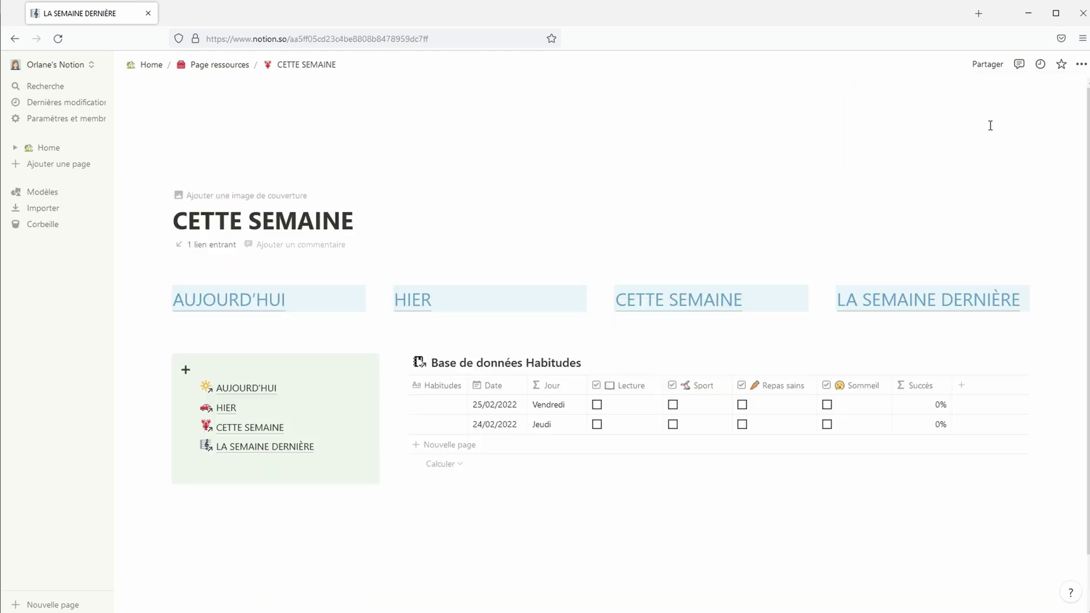
{"action": "left_click", "coordinate": [1081, 64]}
{"action": "left_click", "coordinate": [988, 192]}
{"action": "left_click", "coordinate": [1048, 127]}
{"action": "left_click", "coordinate": [1043, 164]}
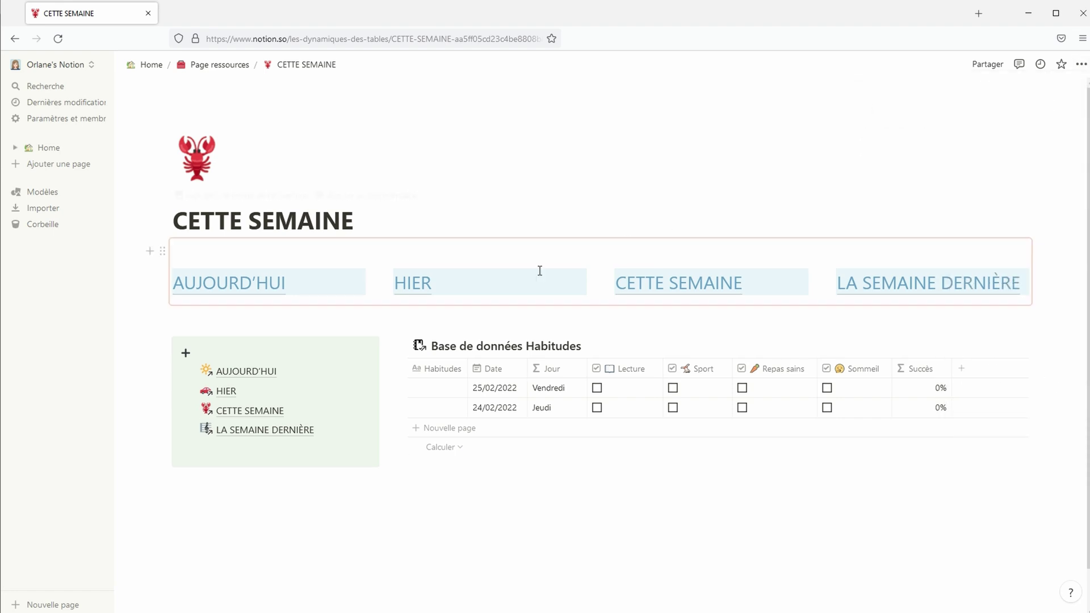